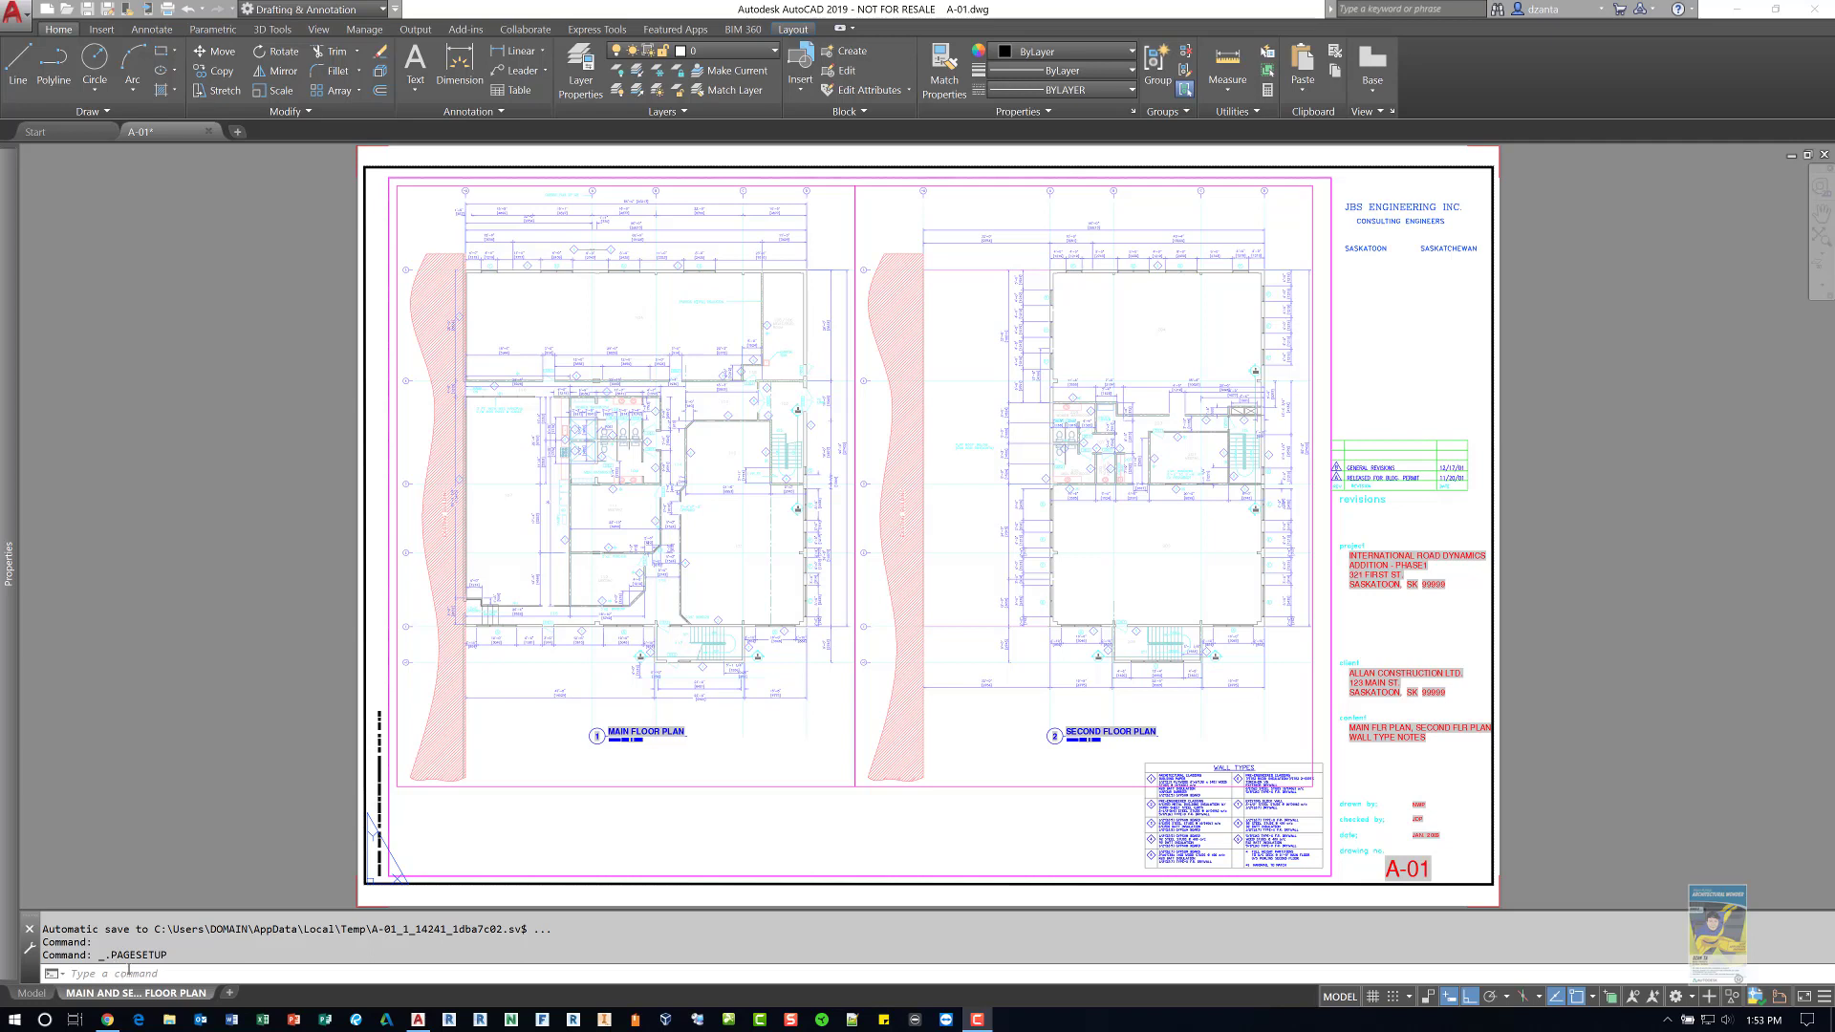
- Open the Page Setup Manager for the MAIN AND SECOND FLOOR PLAN layout and enlarge it
mouse_move(138, 995)
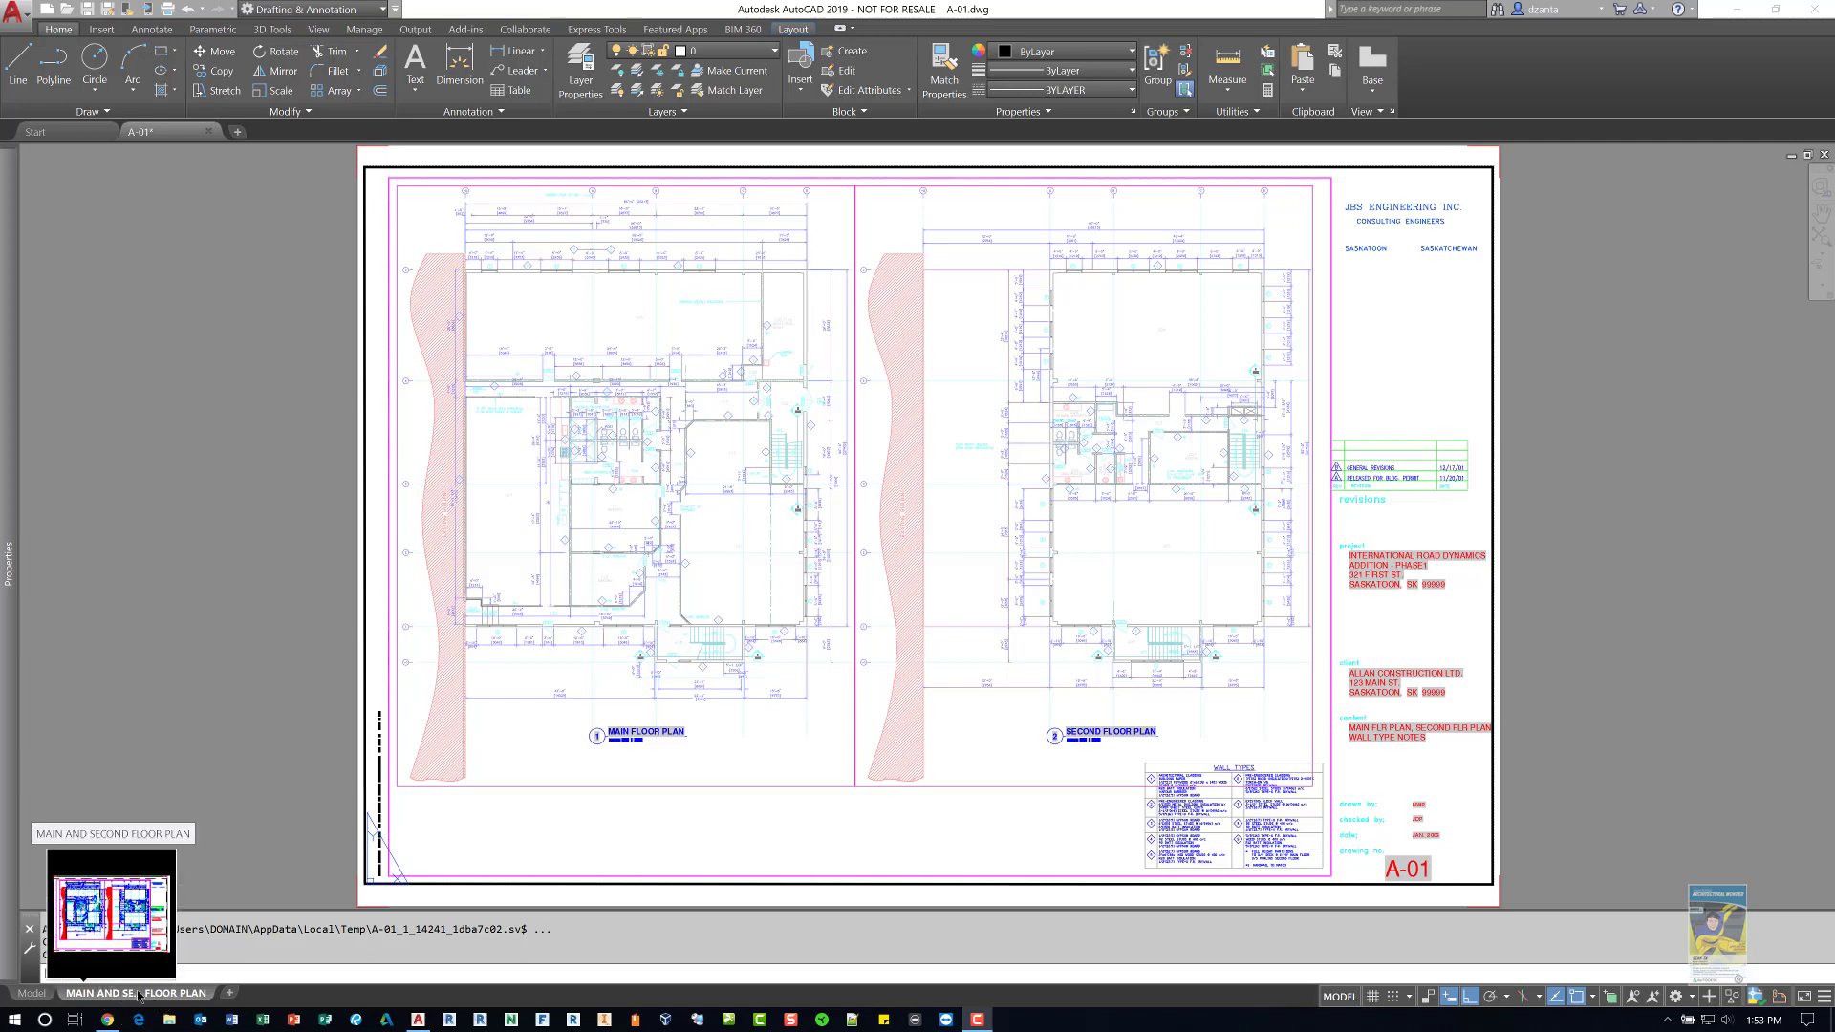
right_click(138, 995)
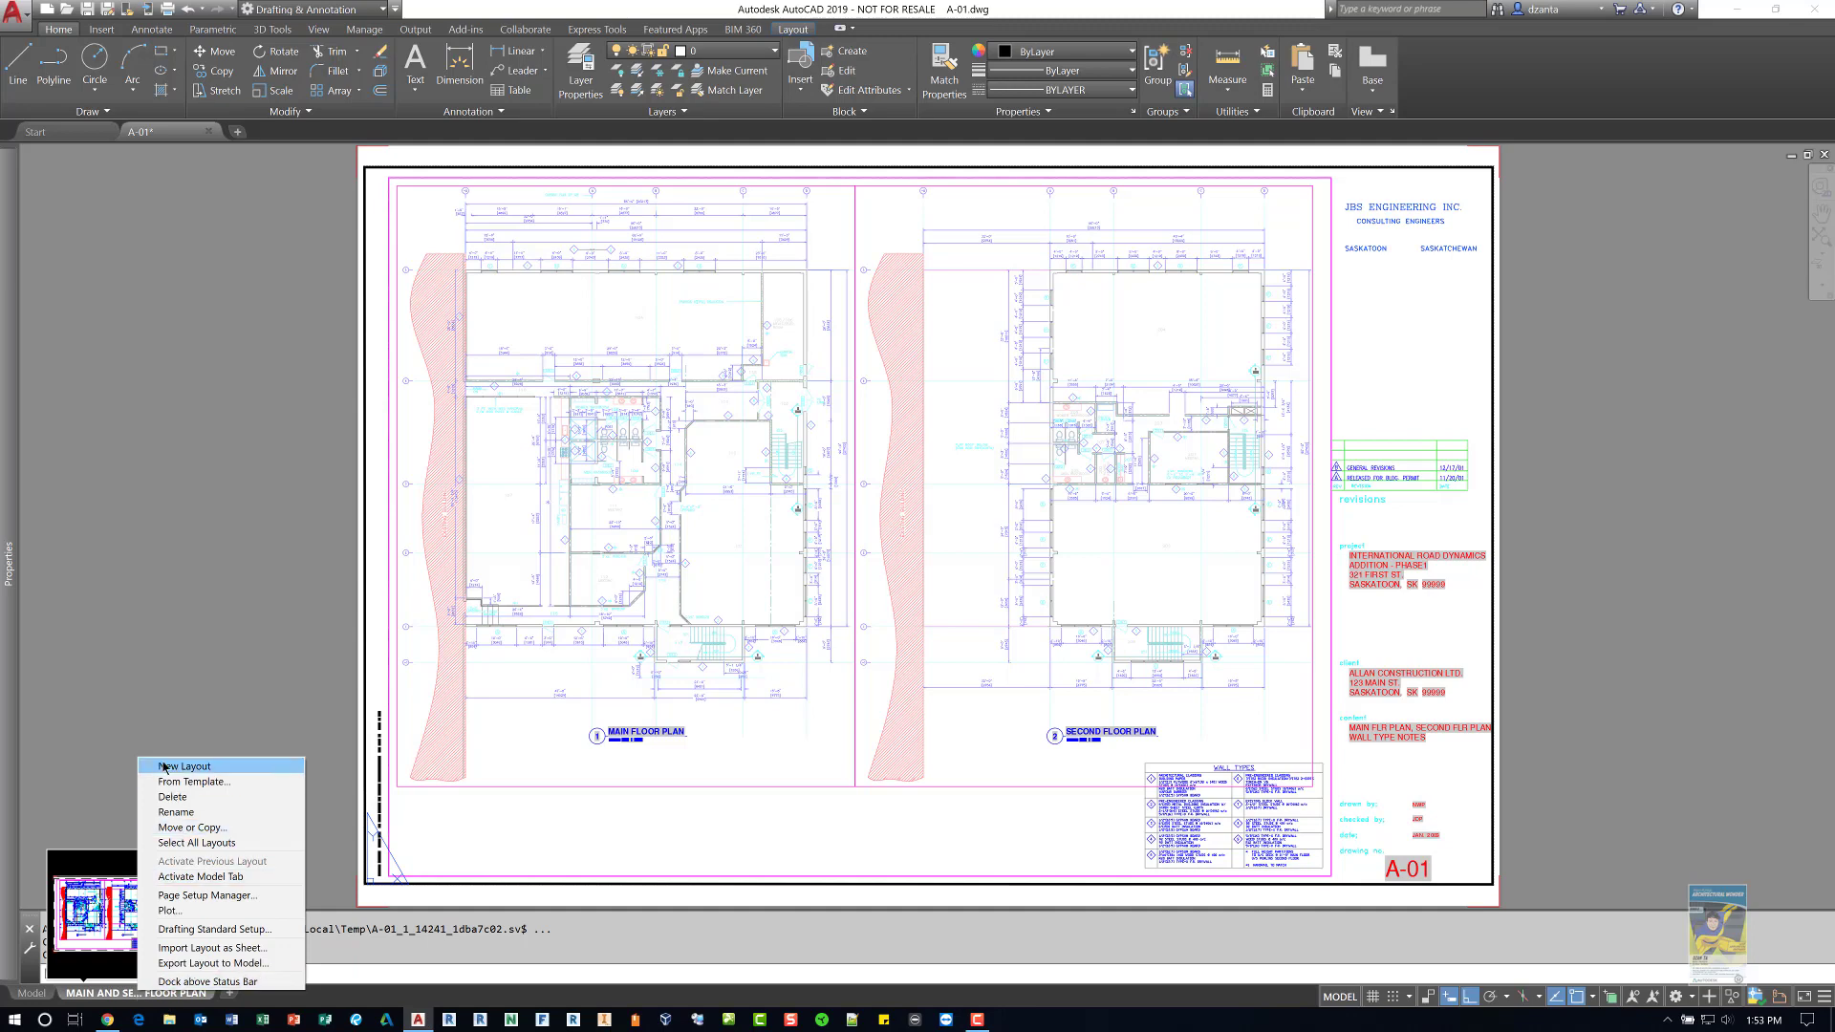
left_click(206, 899)
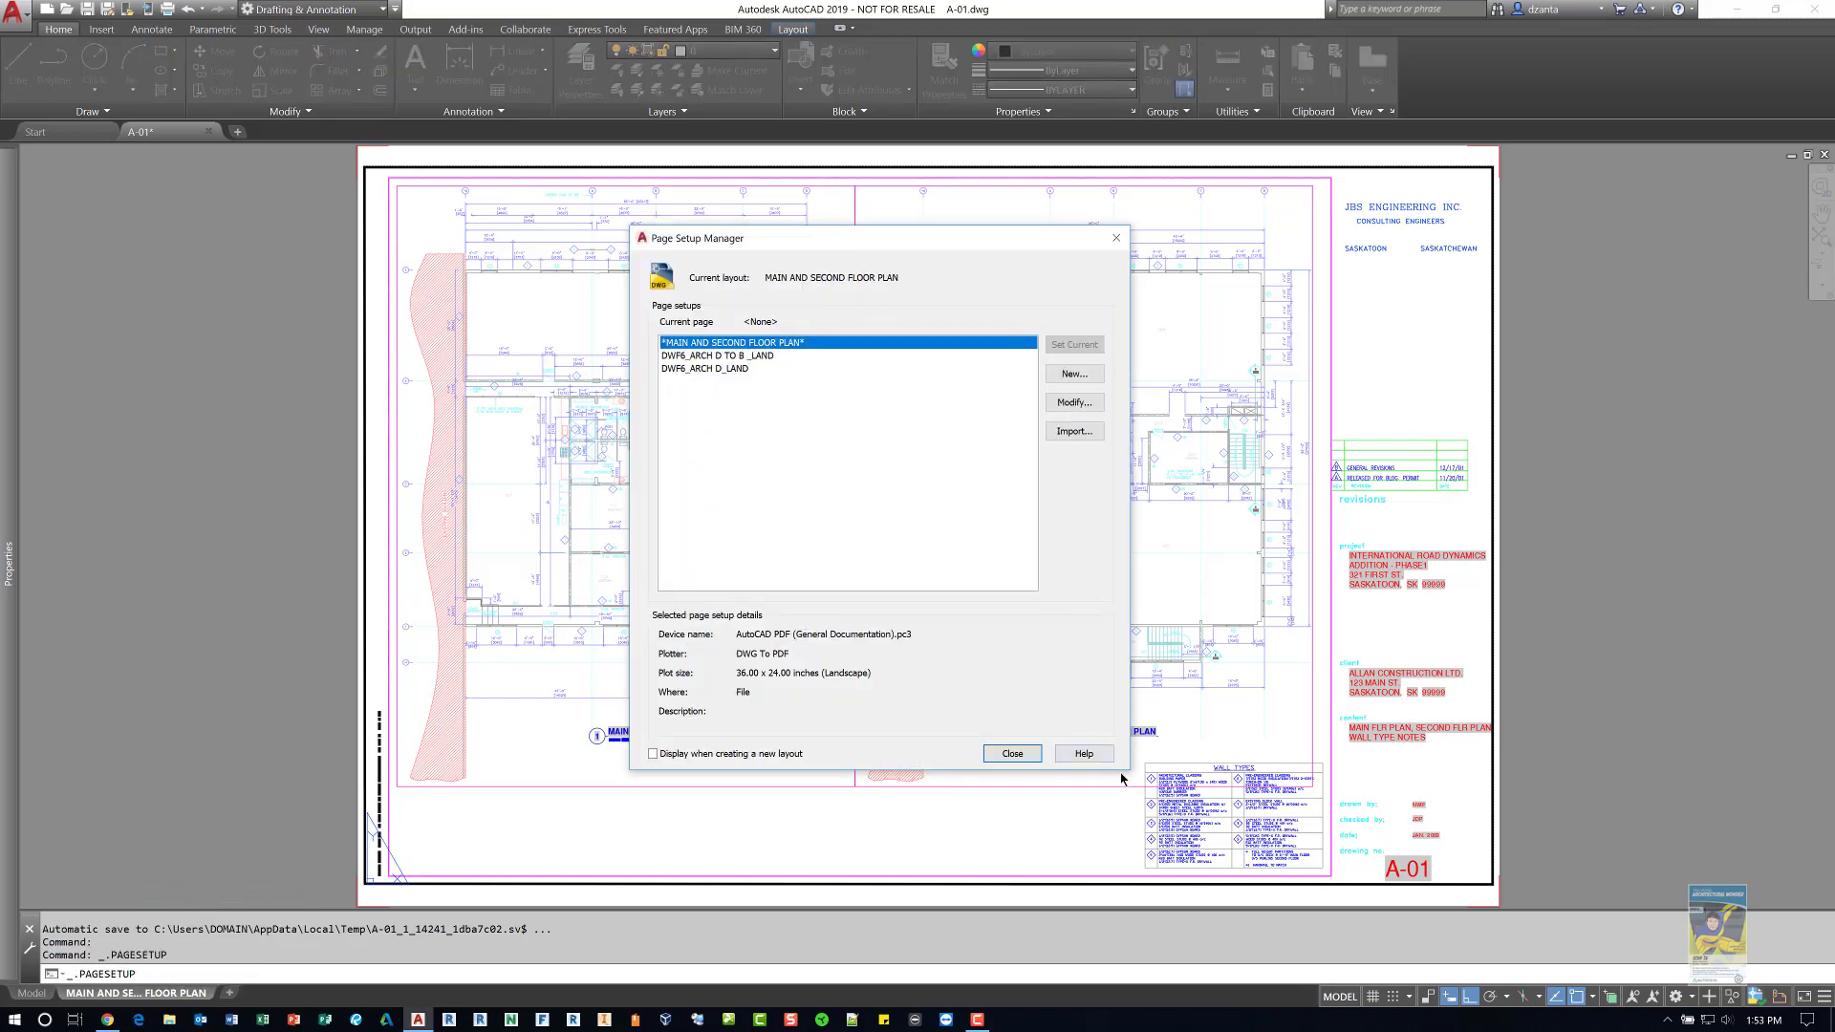
mouse_move(1127, 771)
left_mouse_down()
mouse_move(1195, 828)
mouse_move(1155, 776)
mouse_move(1147, 795)
left_mouse_up()
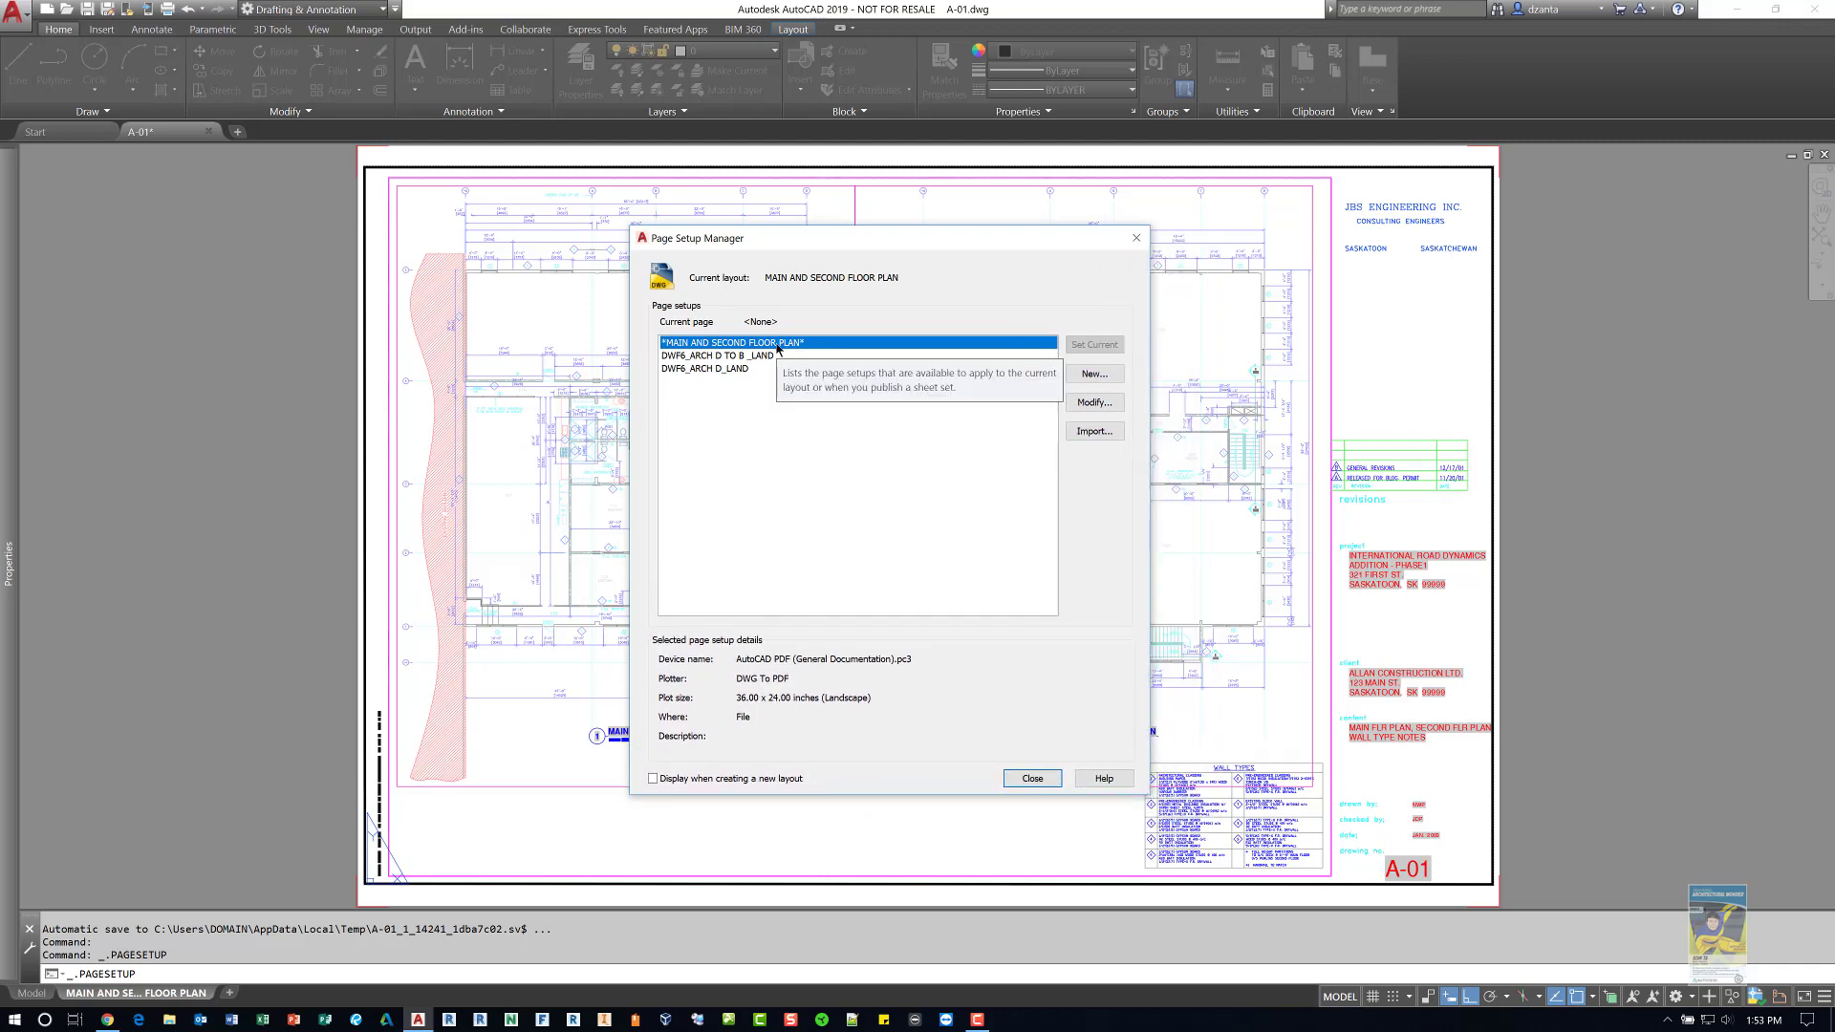
- Modify the layout's page setup, keeping AutoCAD PDF (General Documentation).pc3 as the plotter
left_click(1115, 409)
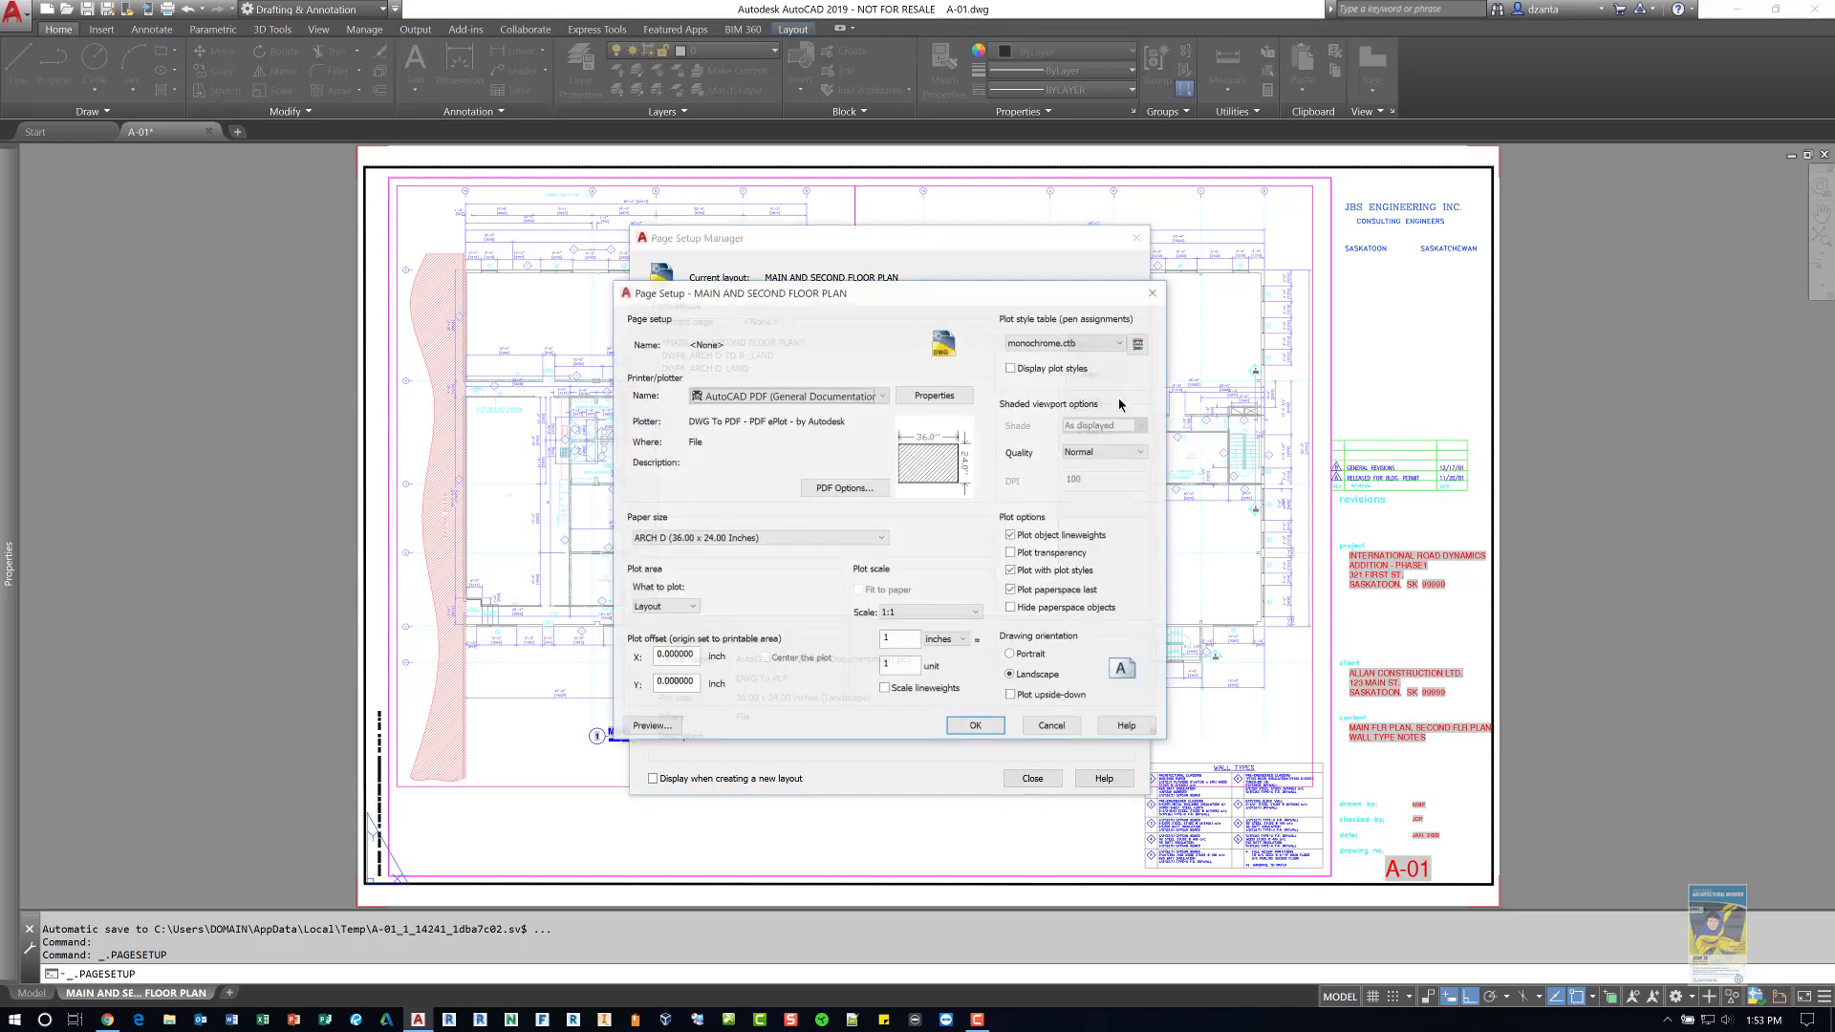
left_click_drag(1008, 288, 907, 183)
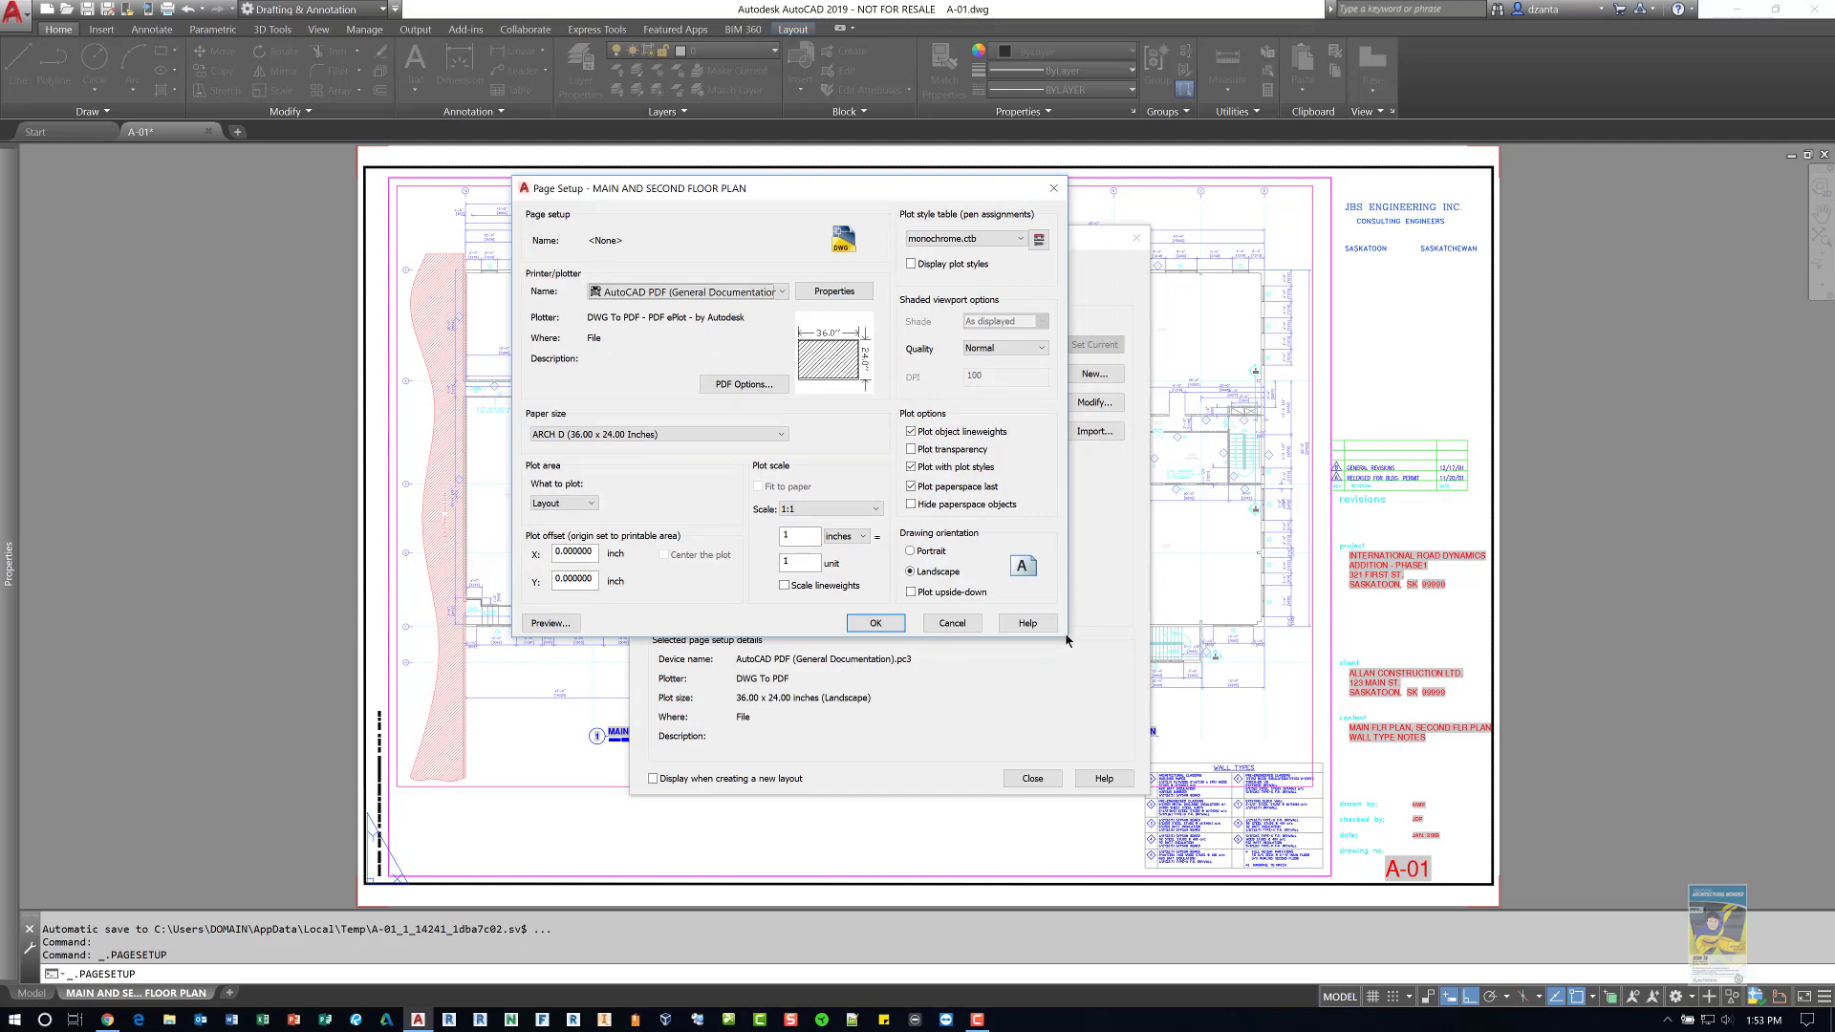
left_click_drag(886, 187, 983, 295)
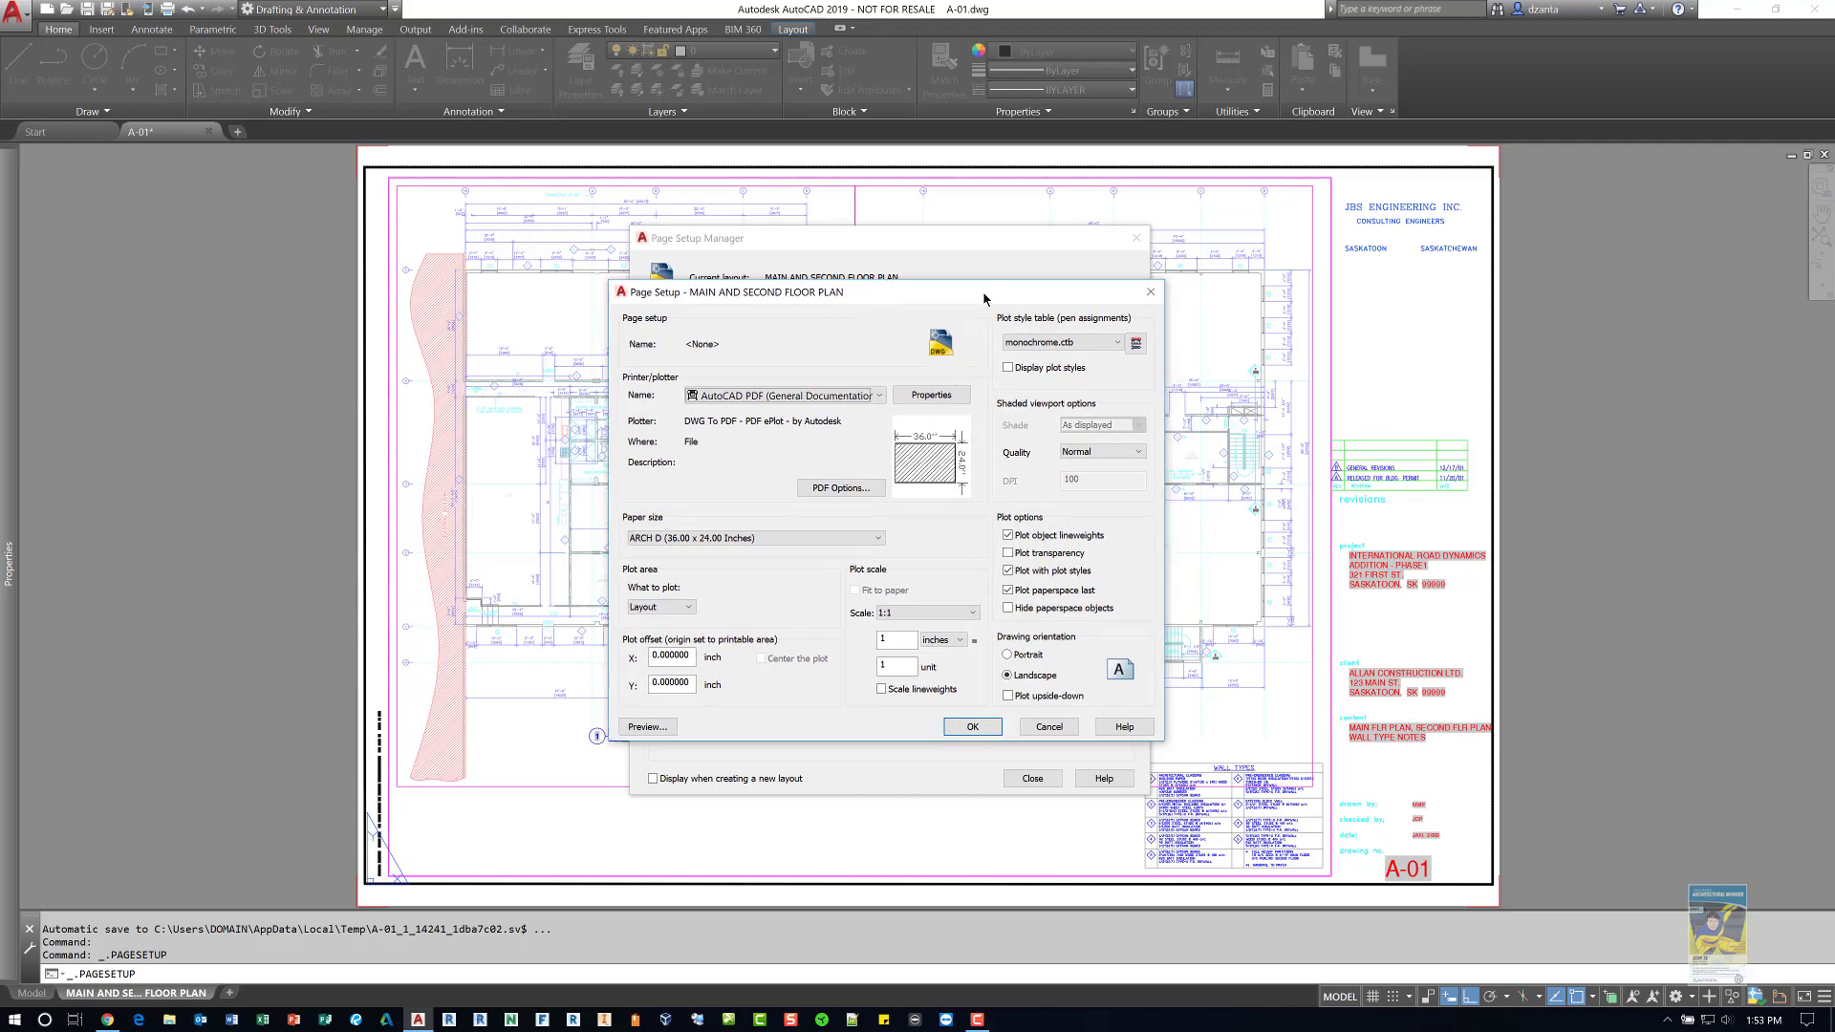
left_click(838, 395)
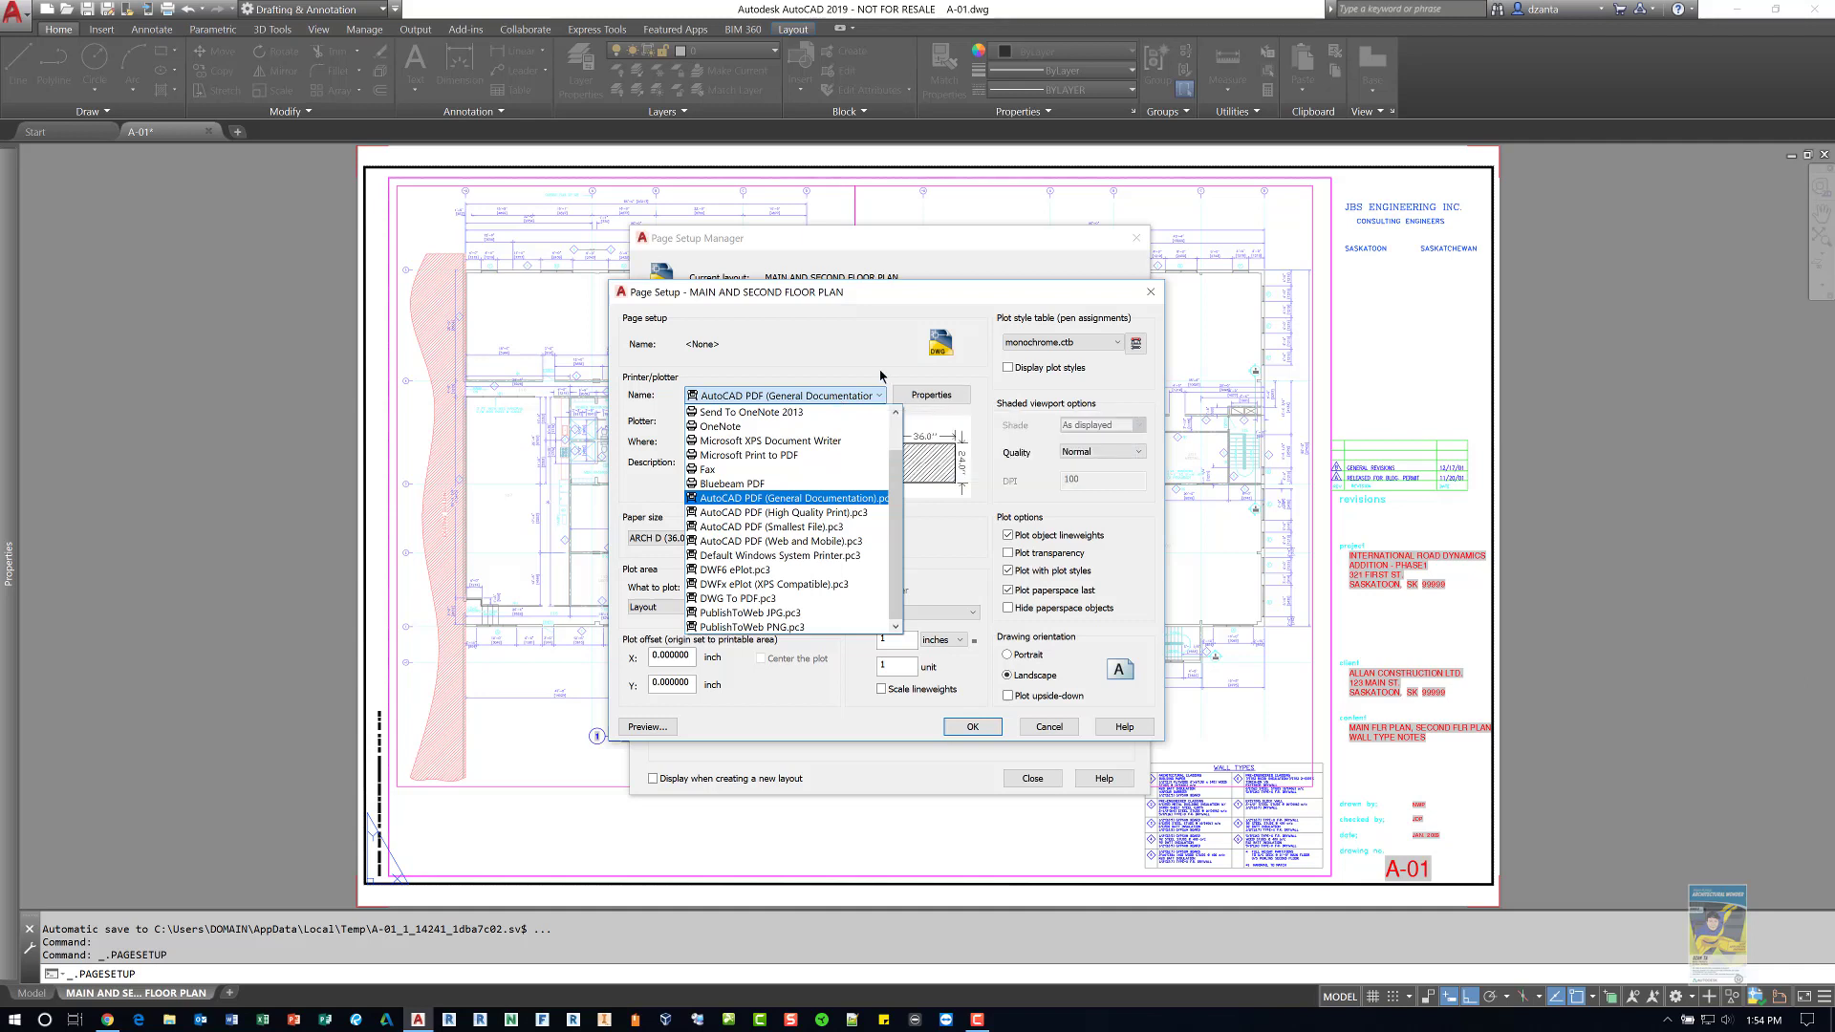
left_click(832, 368)
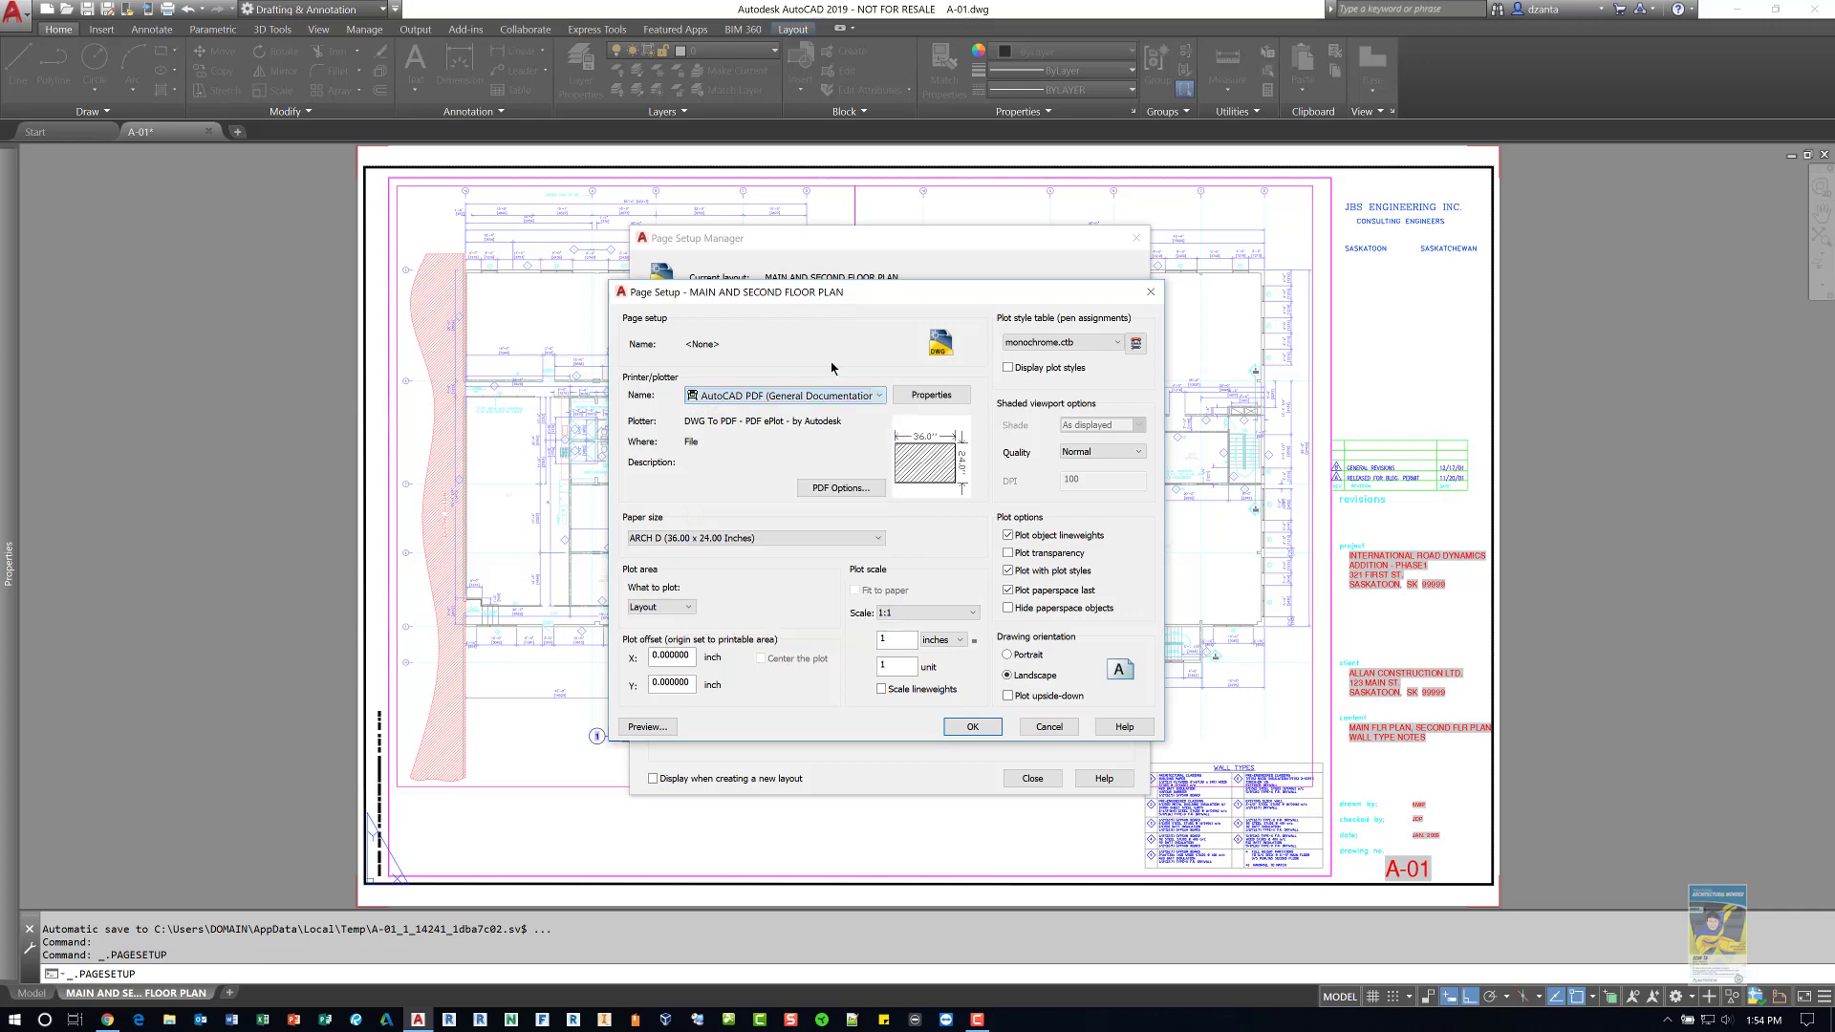
- Review the AutoCAD PDF plotter's configuration properties and close them without changes
left_click(946, 400)
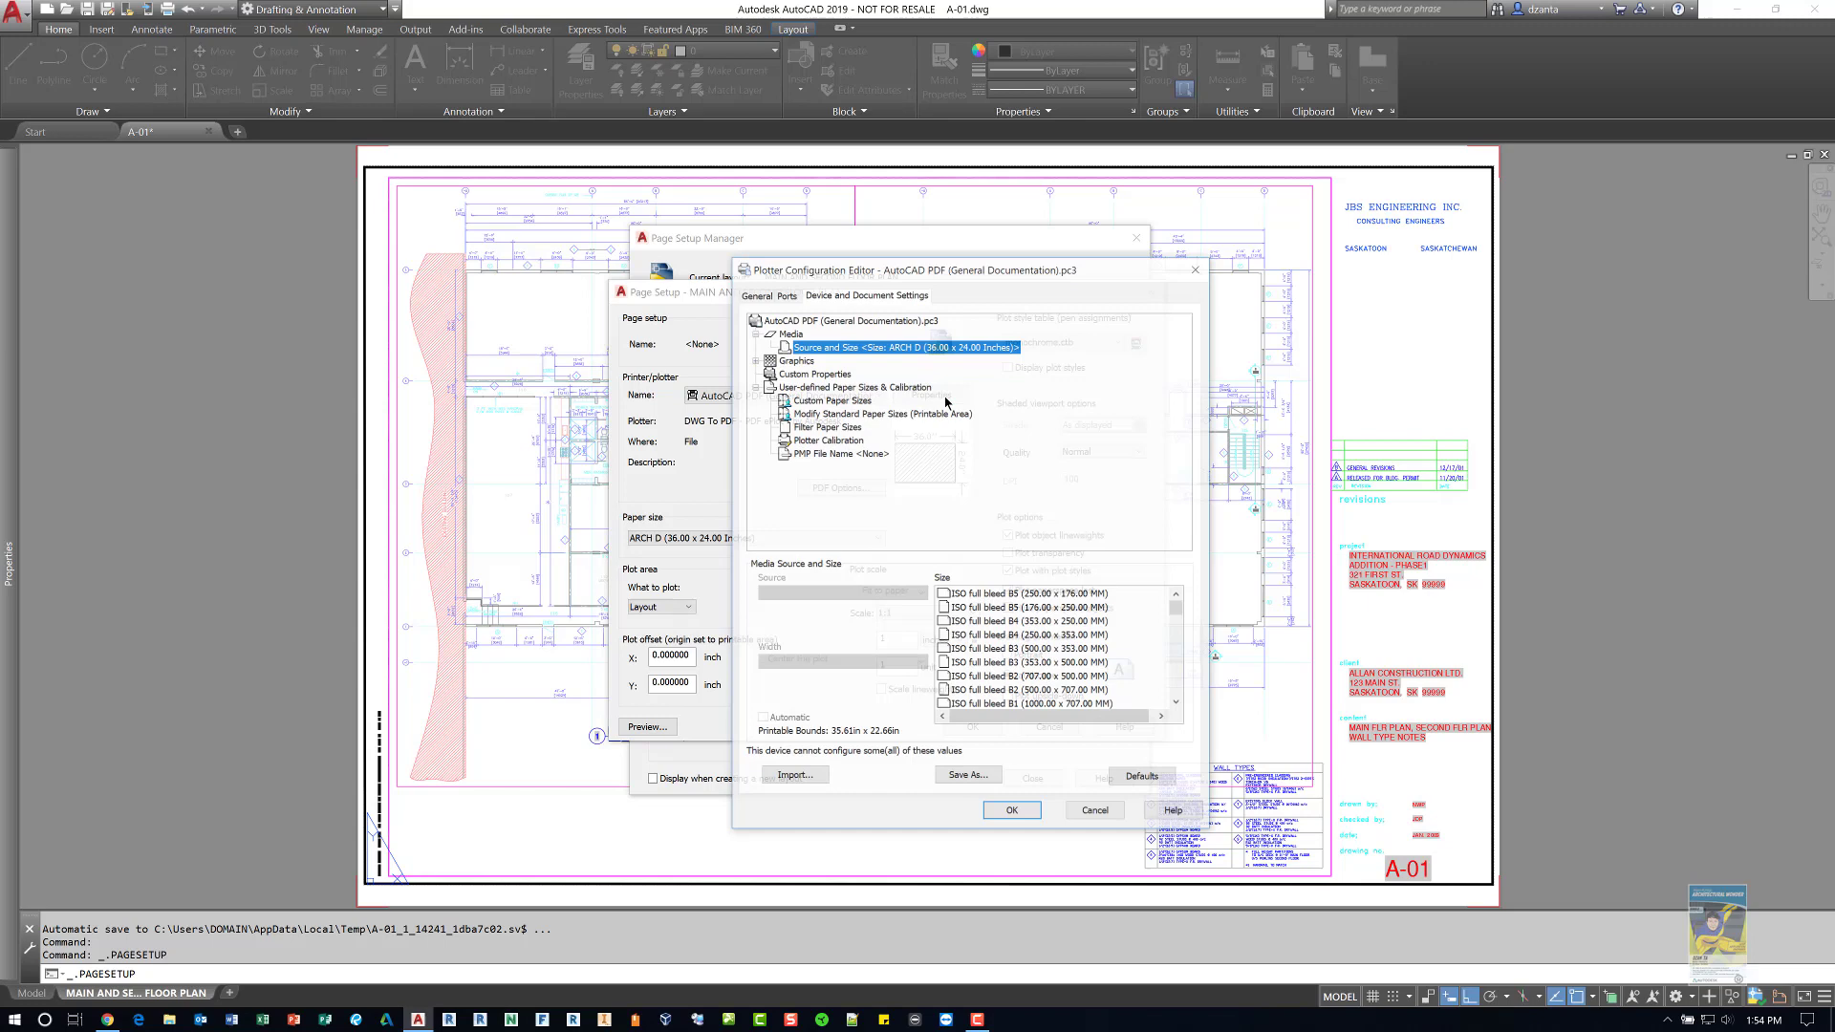
left_click_drag(972, 275, 1071, 222)
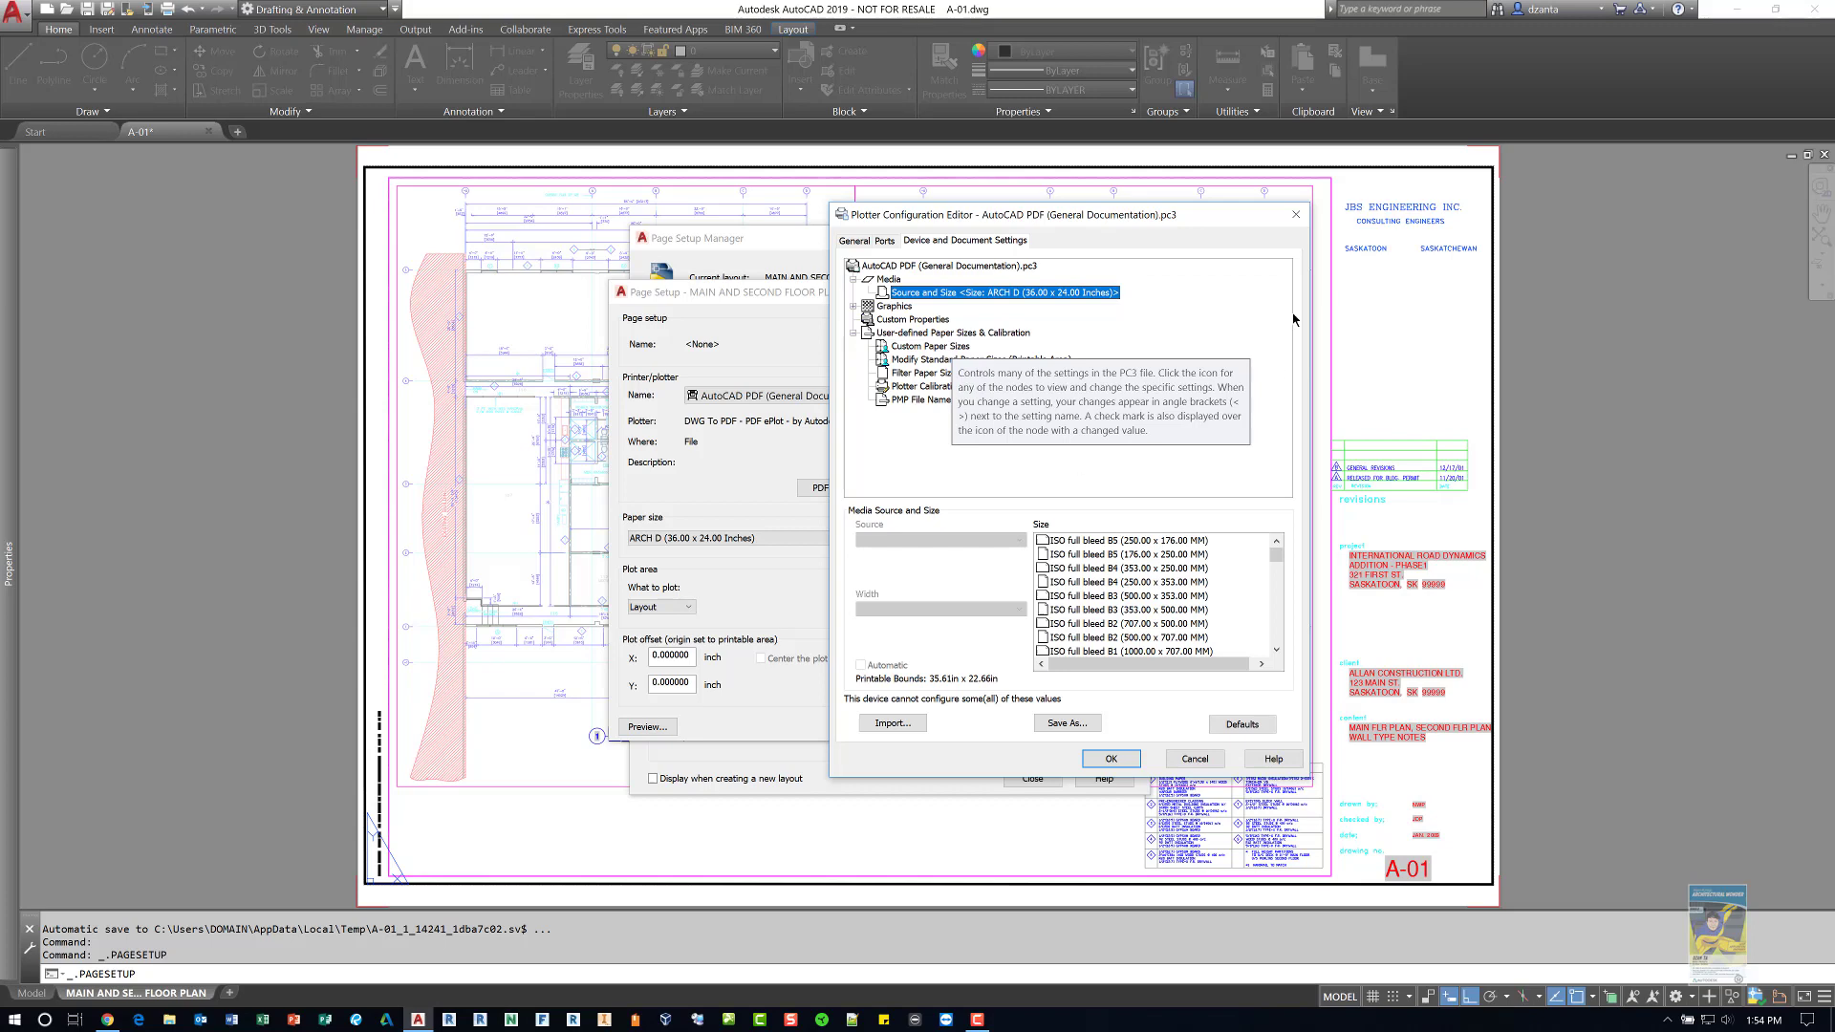
left_click(1296, 214)
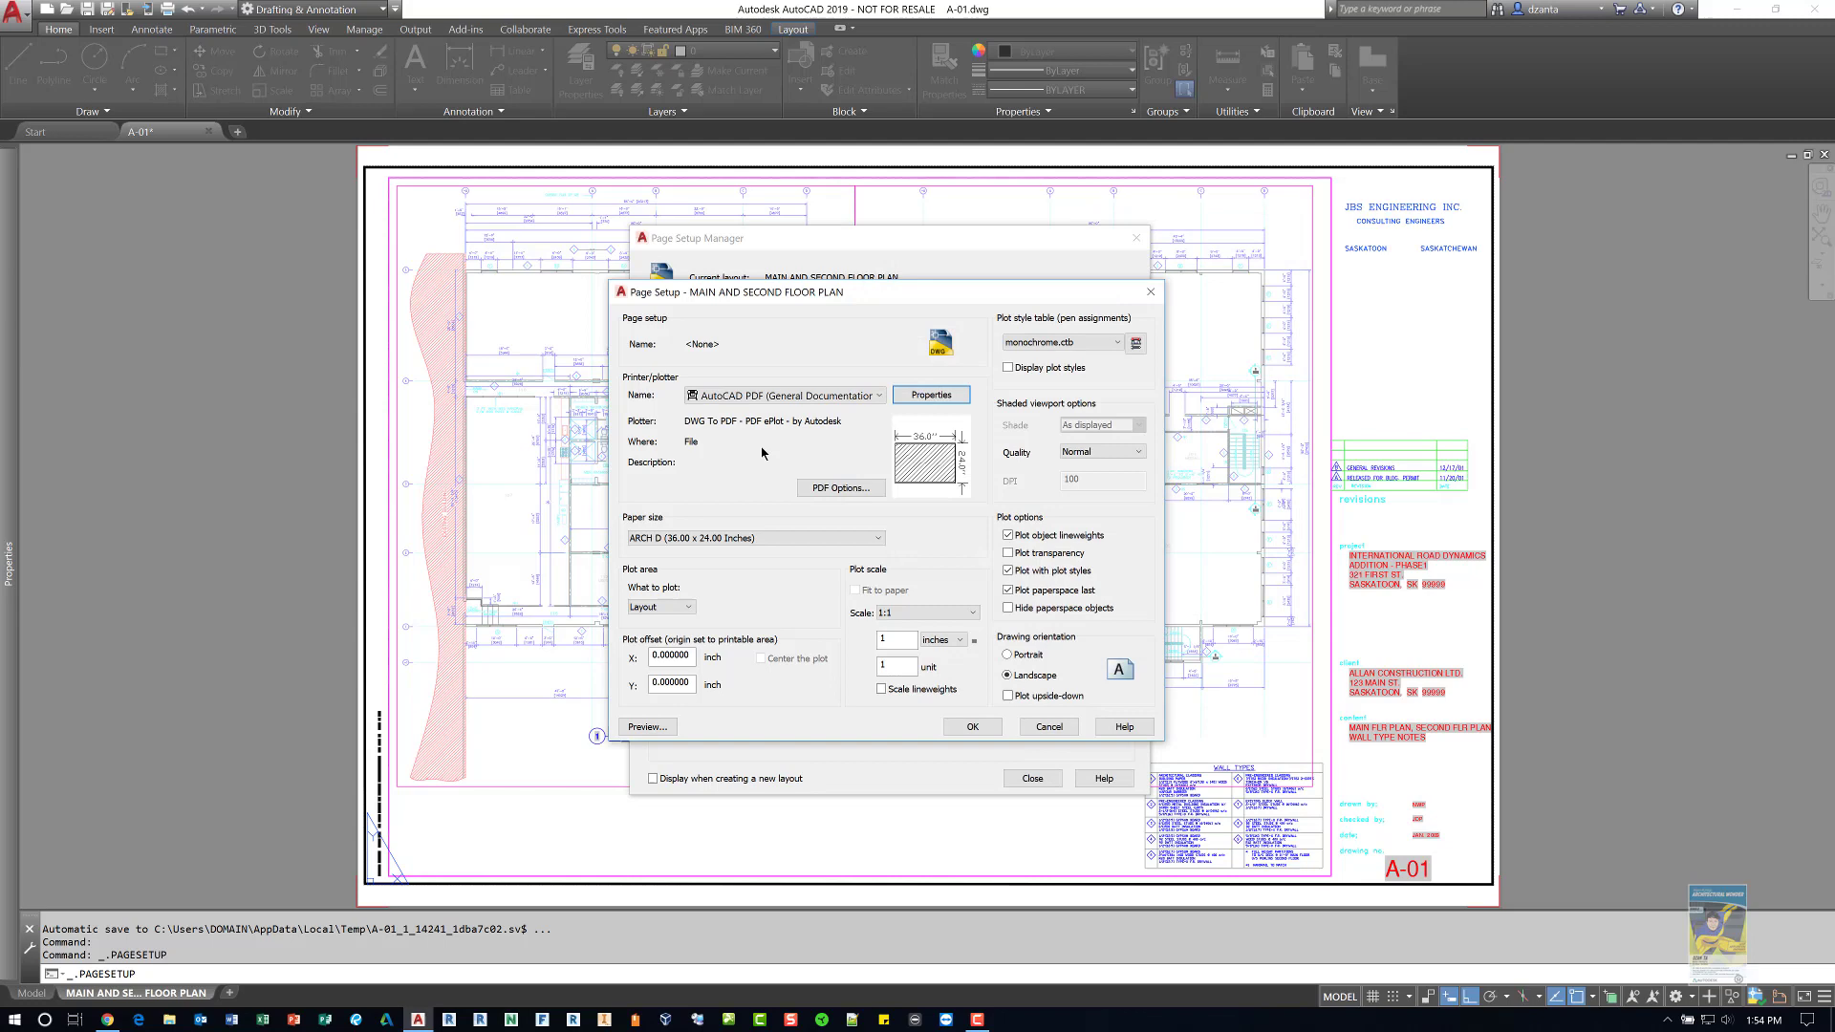
- Keep ARCH D (36.00 x 24.00 Inches) paper and PDF quality at 1200 dpi vector, 400 dpi raster
left_click(682, 539)
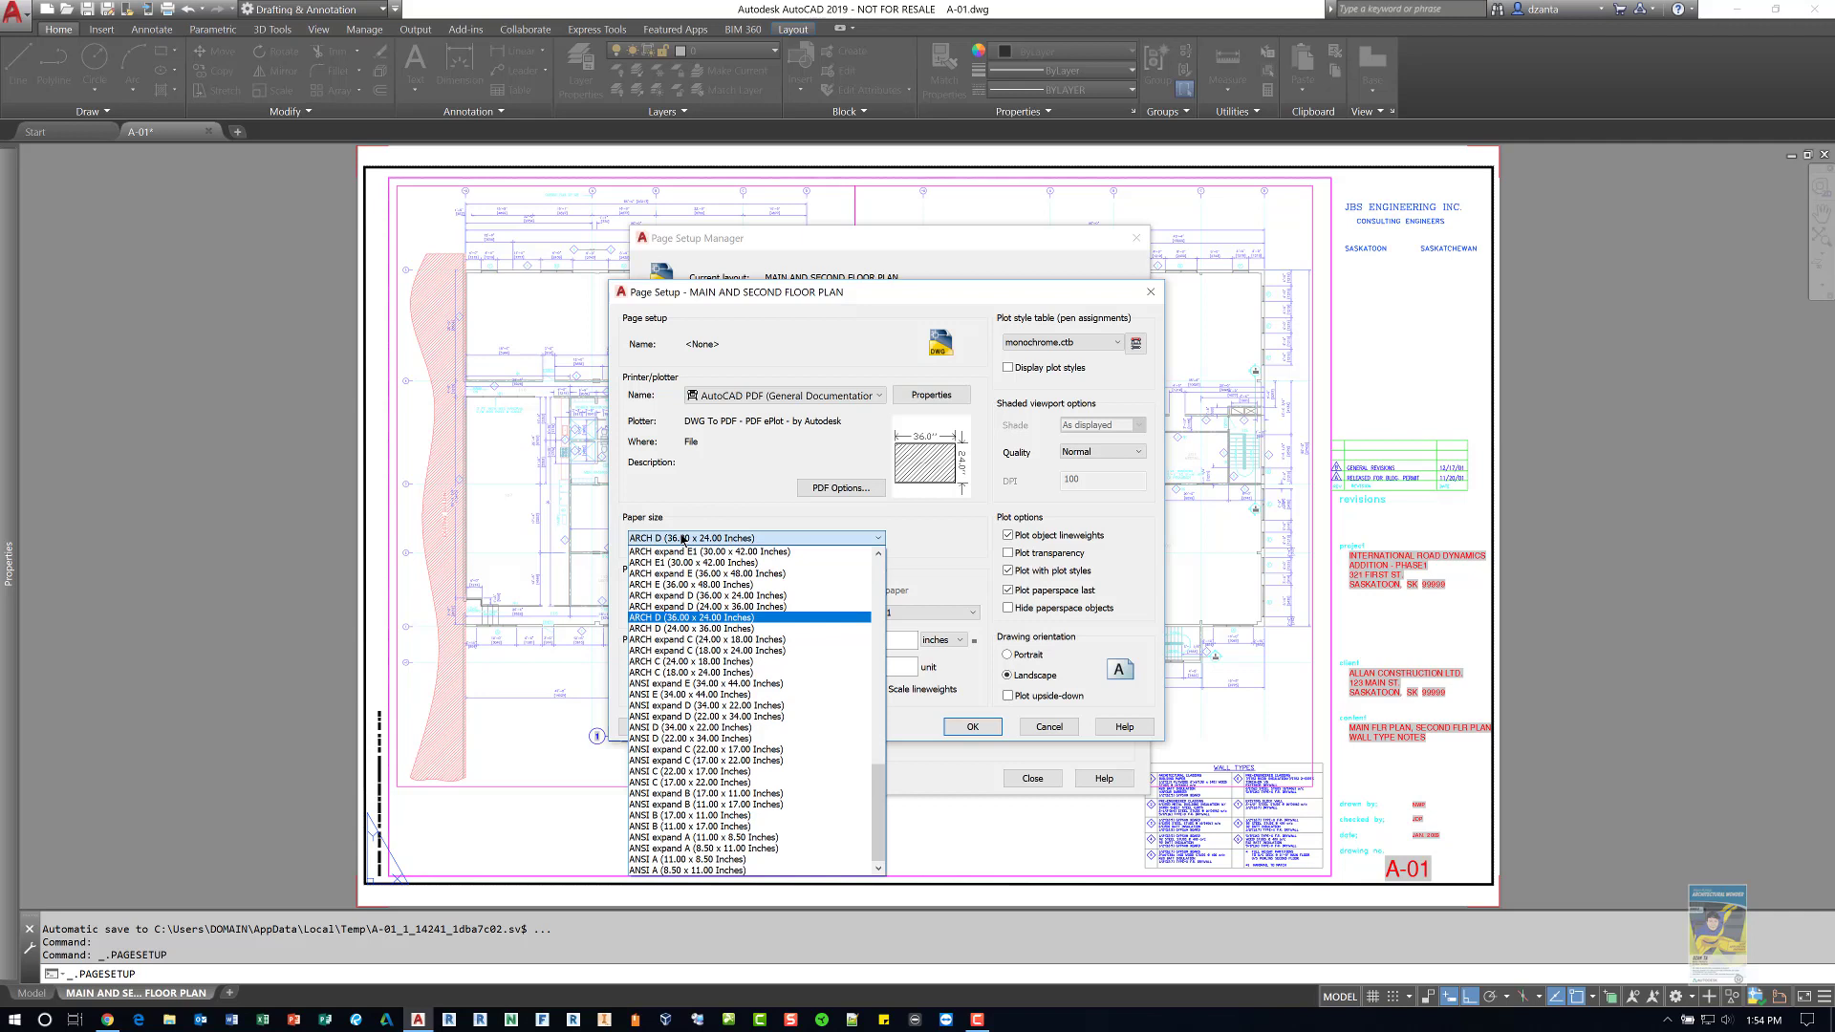
left_click(683, 539)
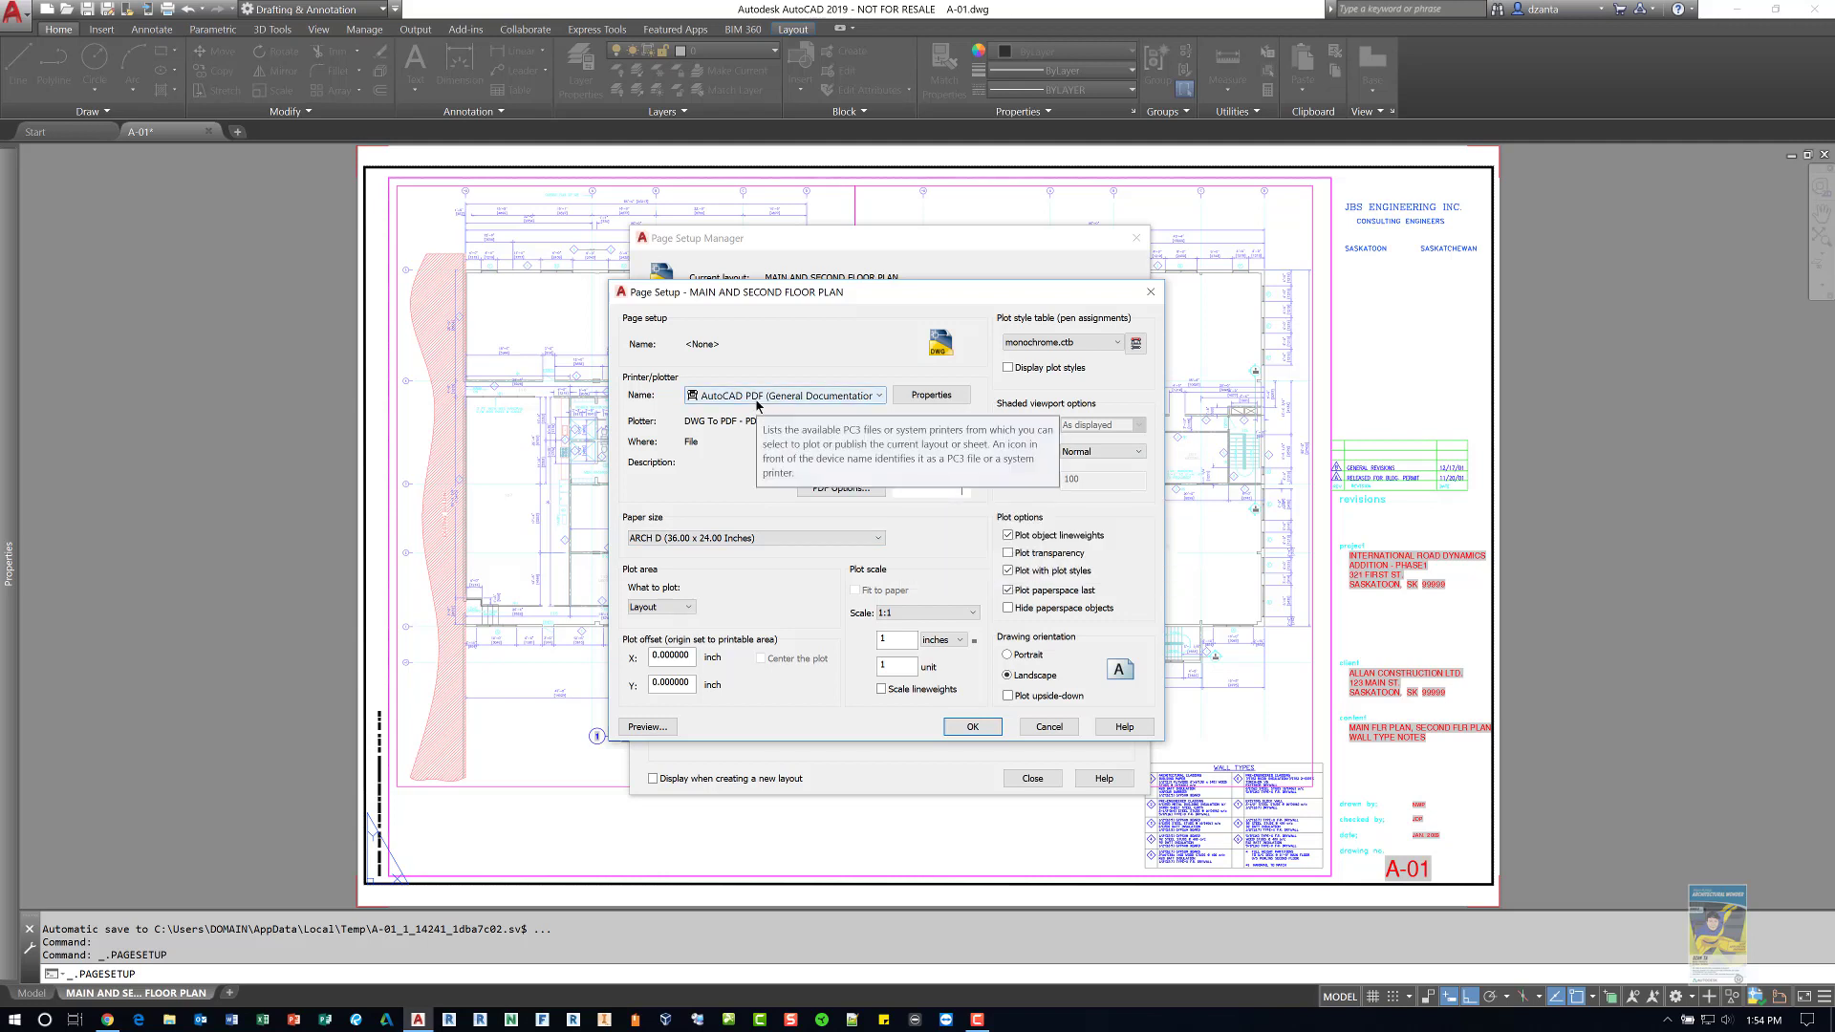
left_click(845, 491)
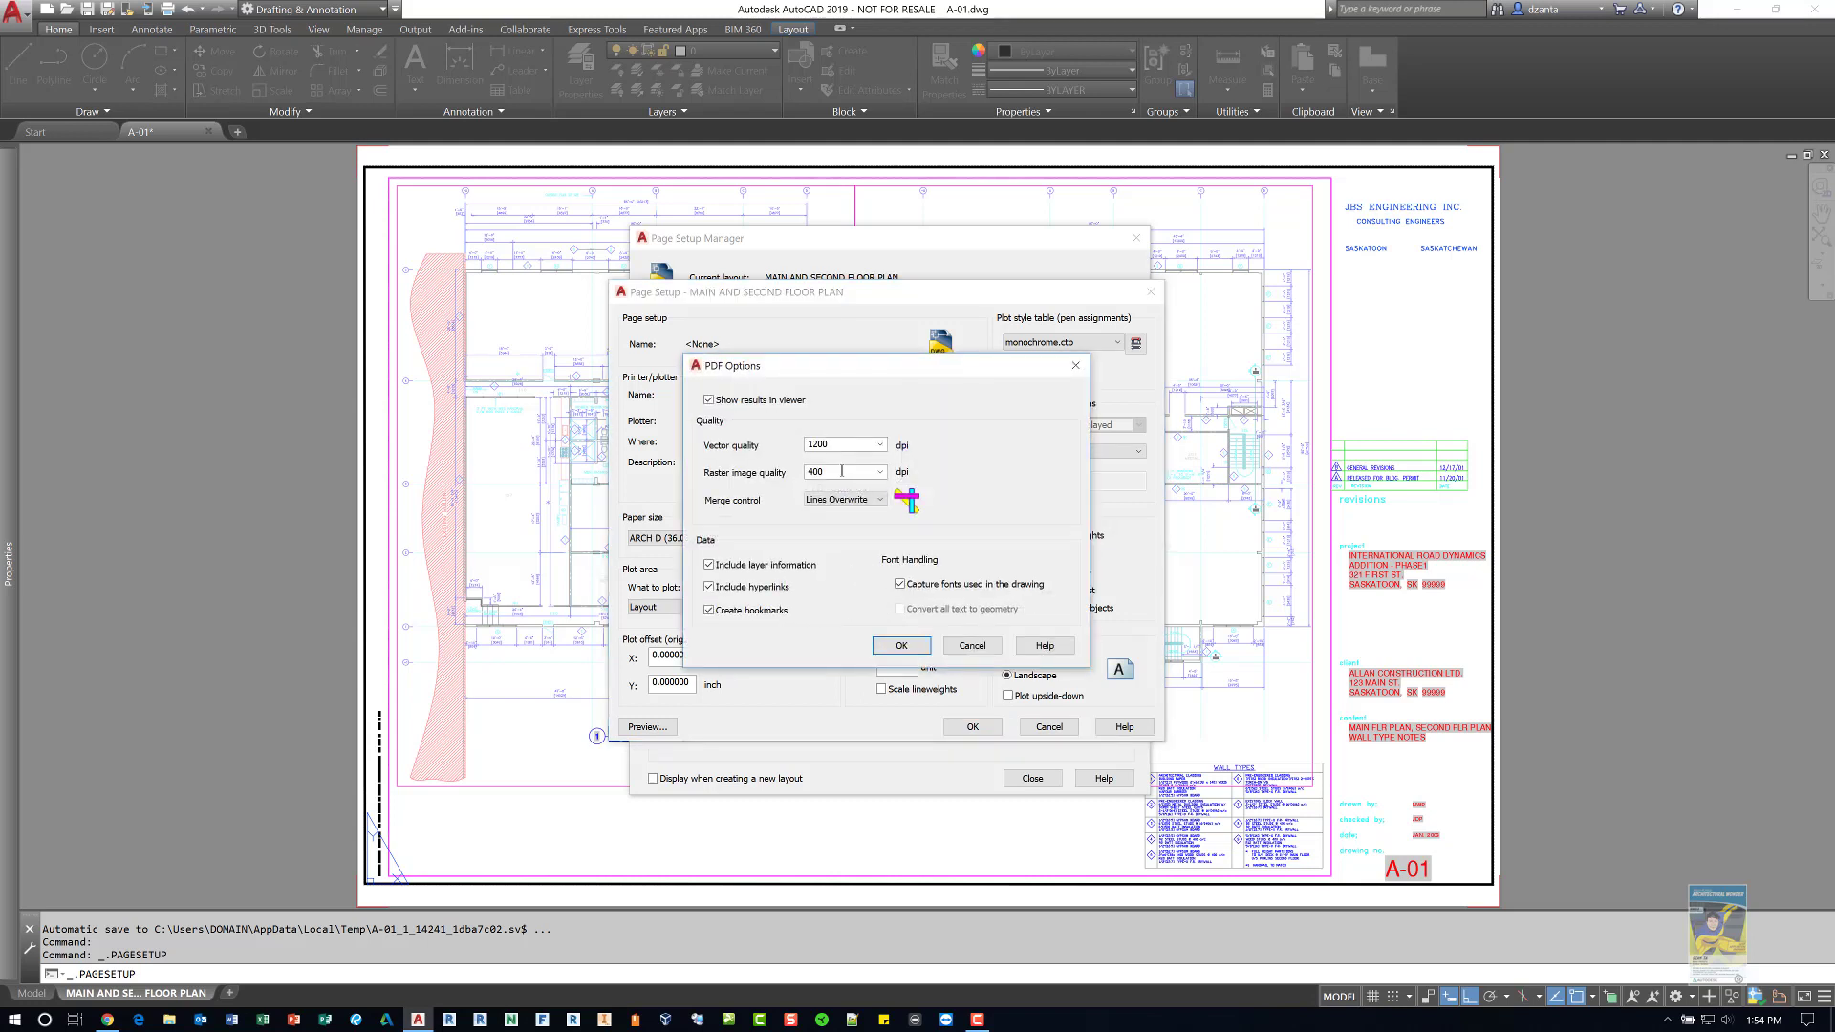
left_click(880, 446)
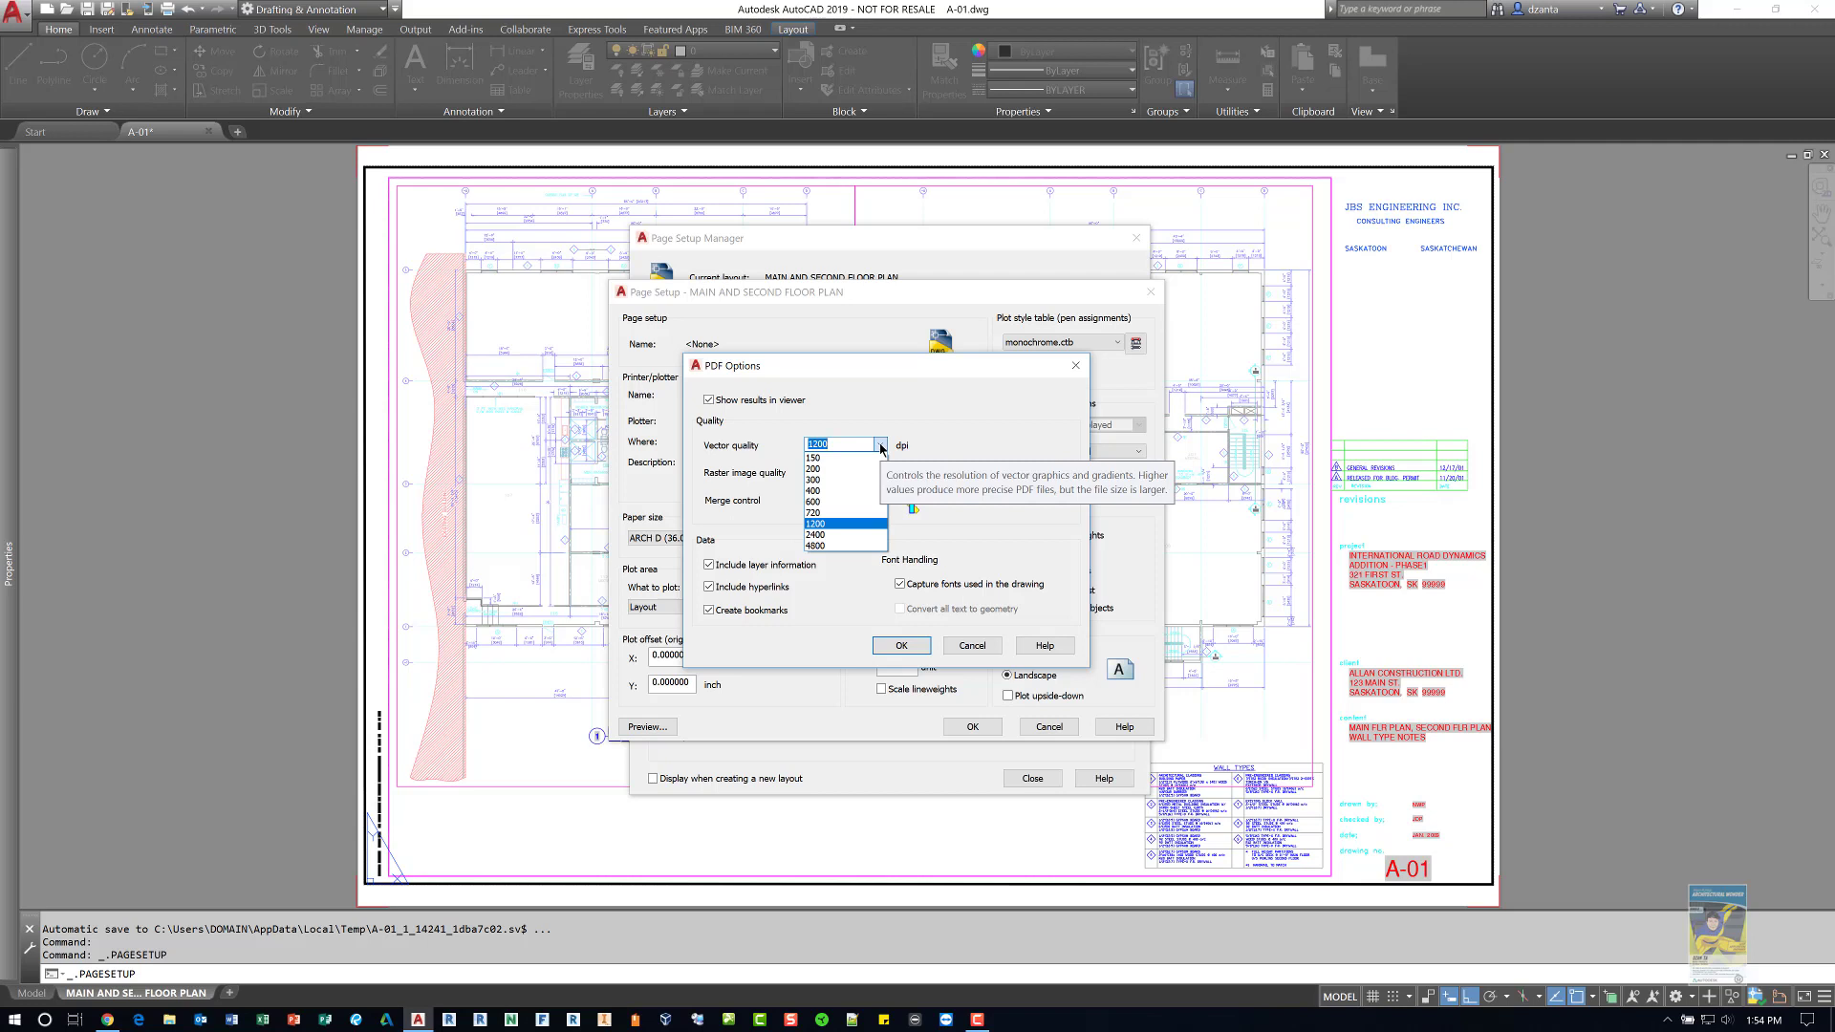
left_click(880, 445)
key("Tab")
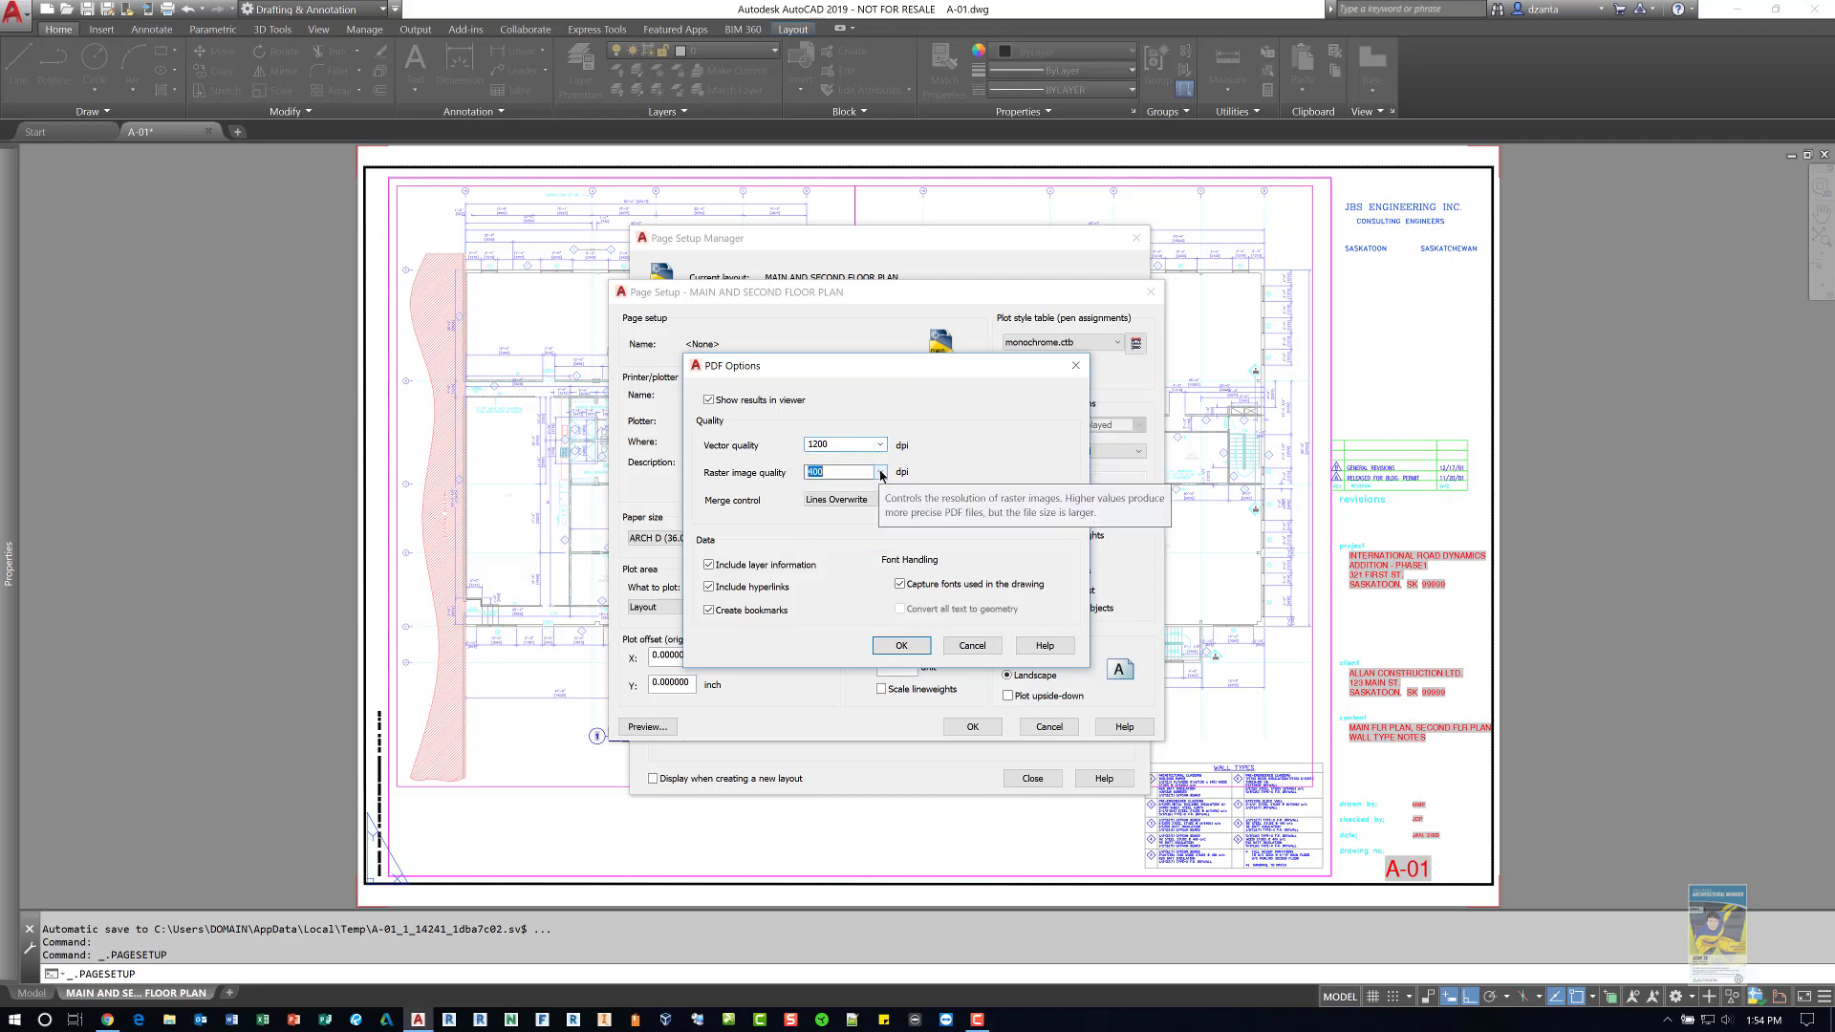
left_click(880, 472)
left_click(880, 473)
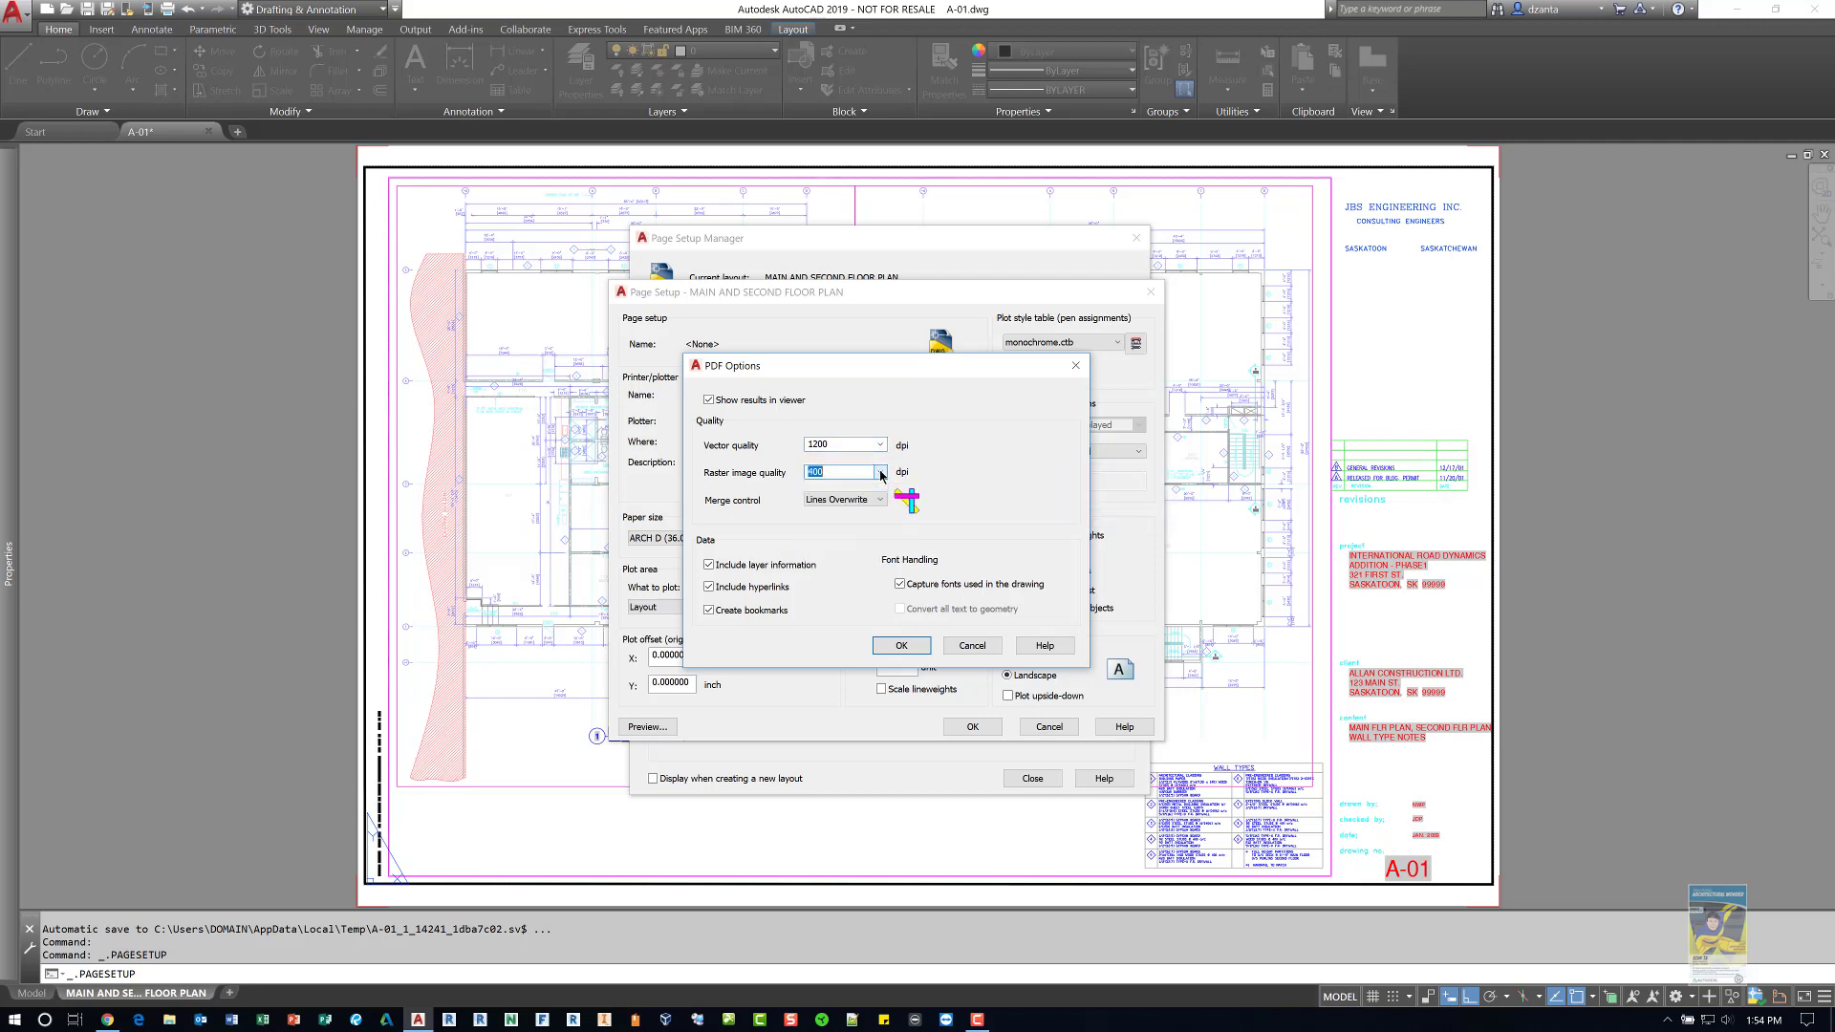
left_click(901, 646)
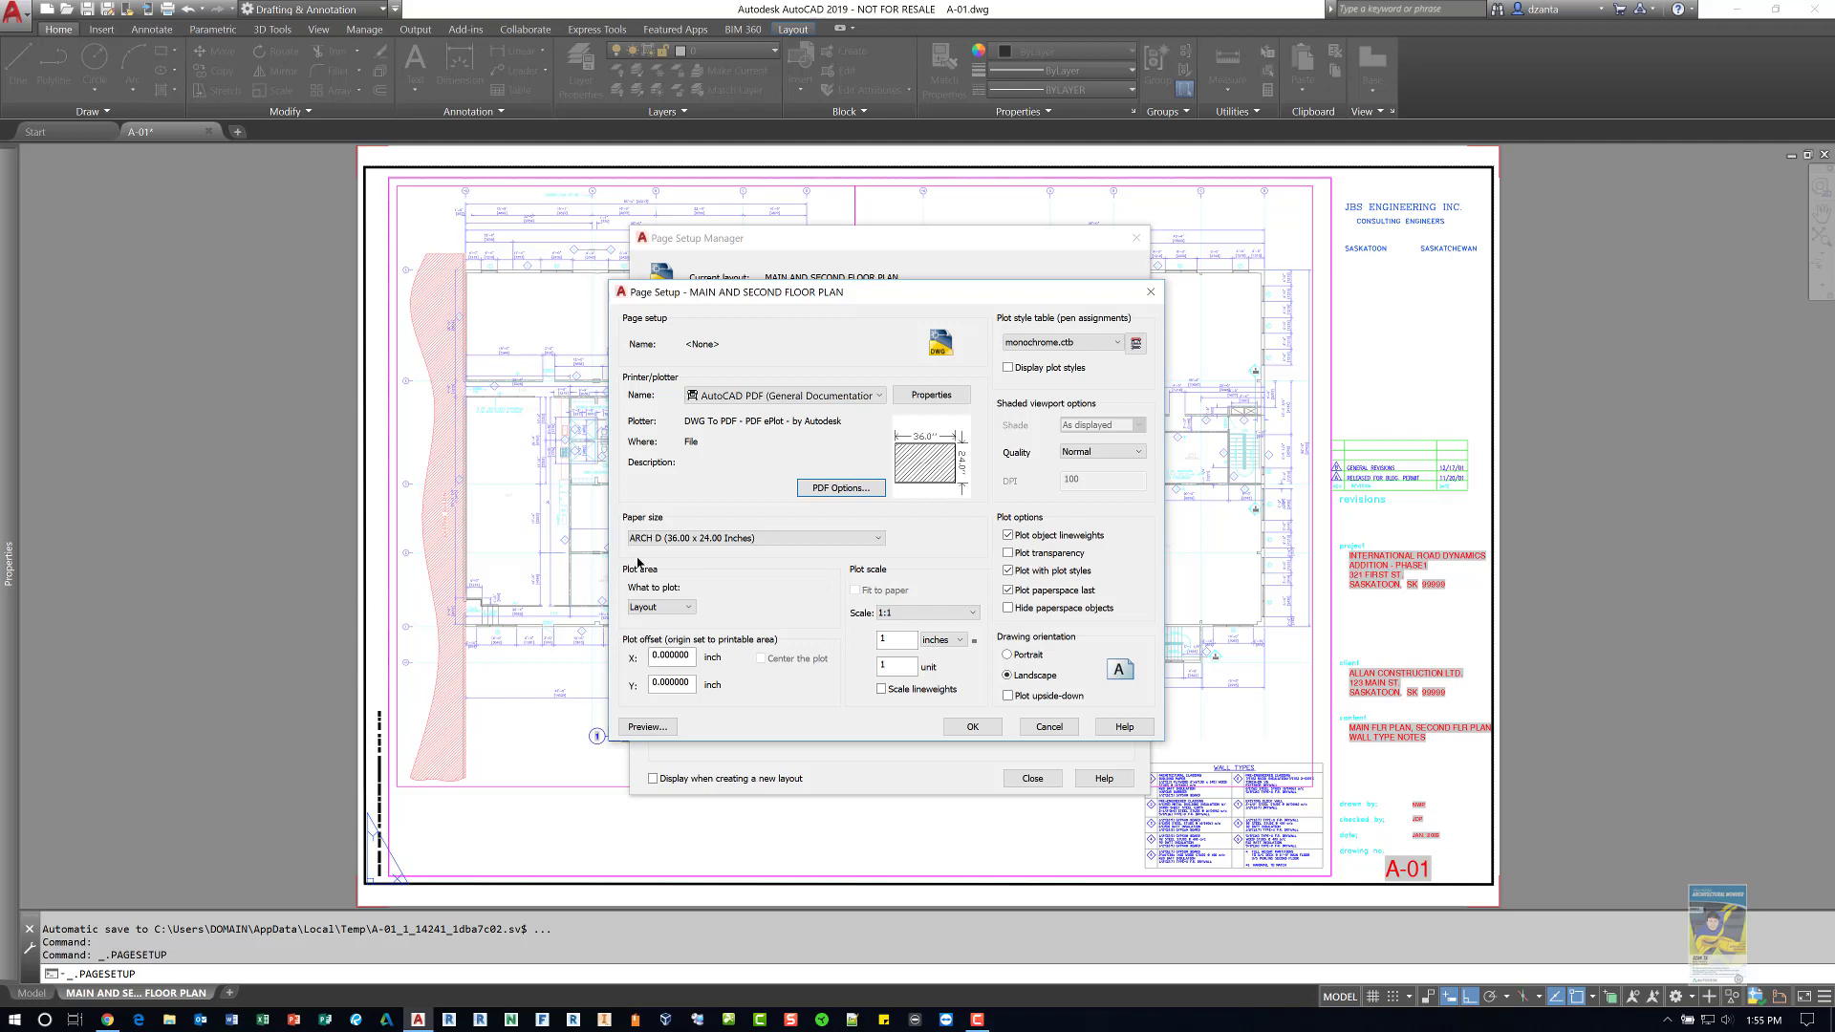
- Keep Layout as the plot area with 0.000000 X/Y offsets, 1:1 scale and landscape
left_click(675, 608)
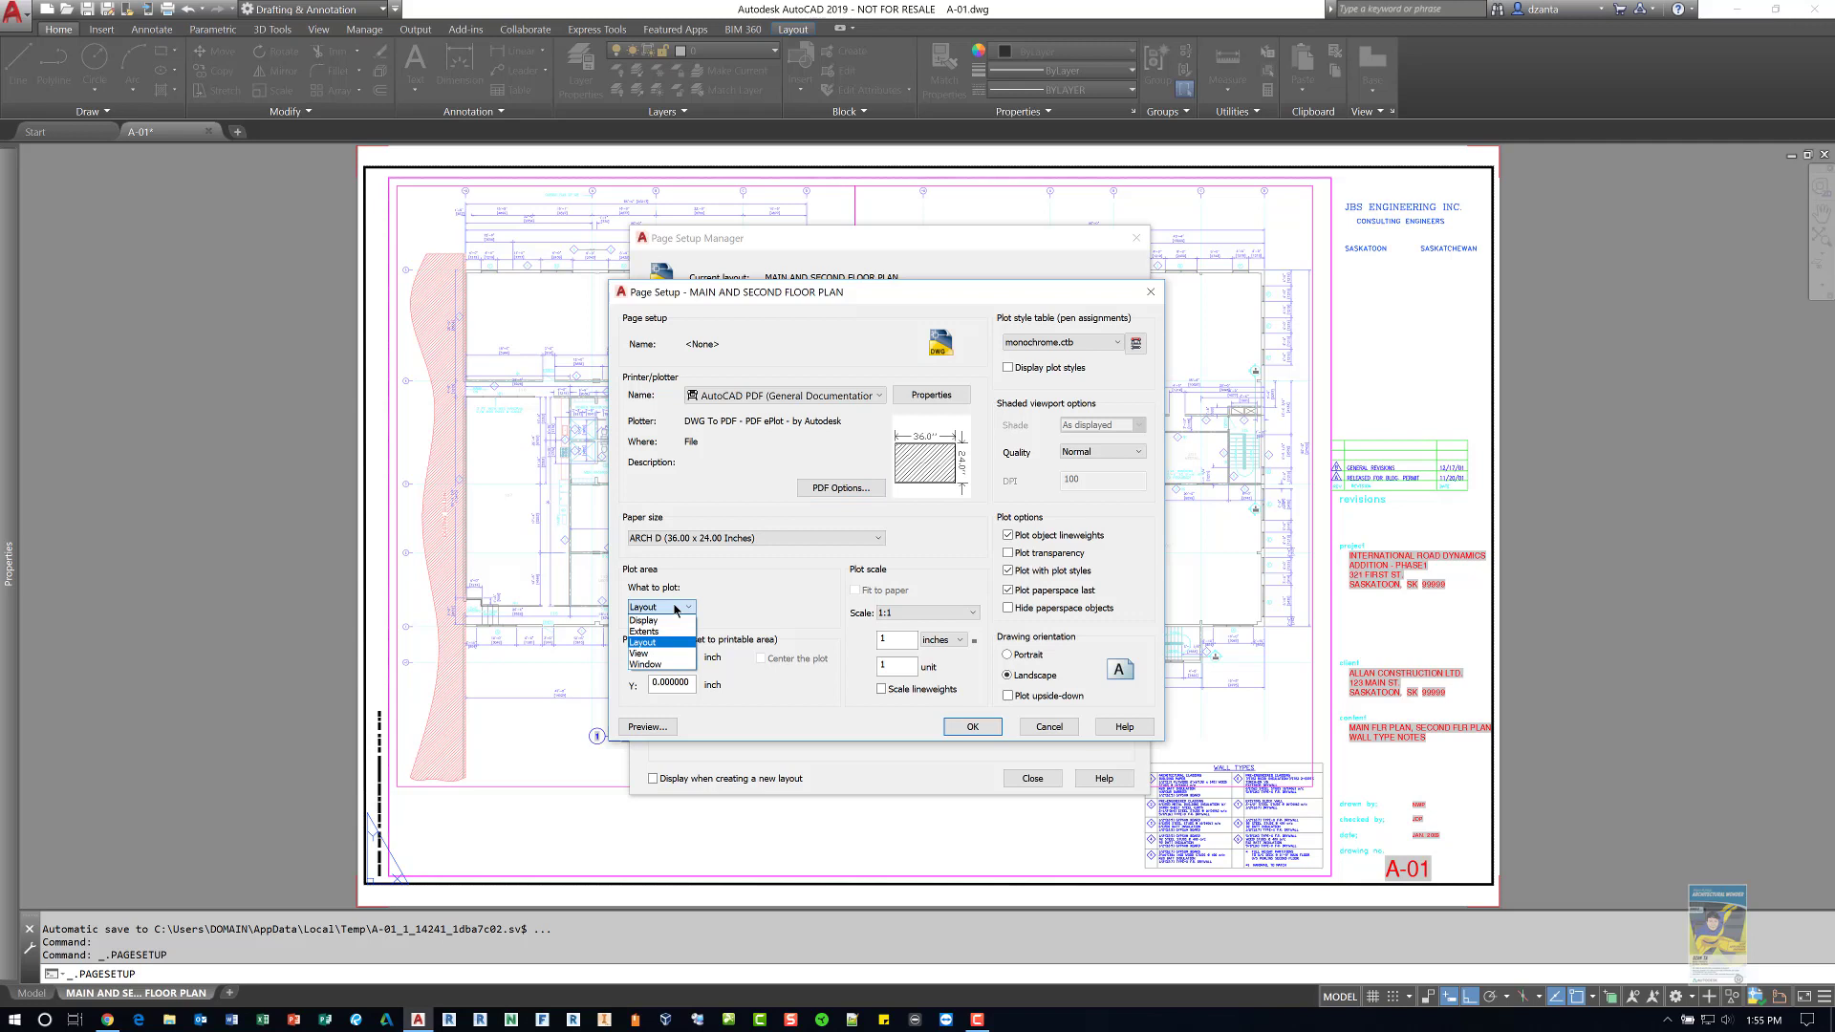
left_click(675, 608)
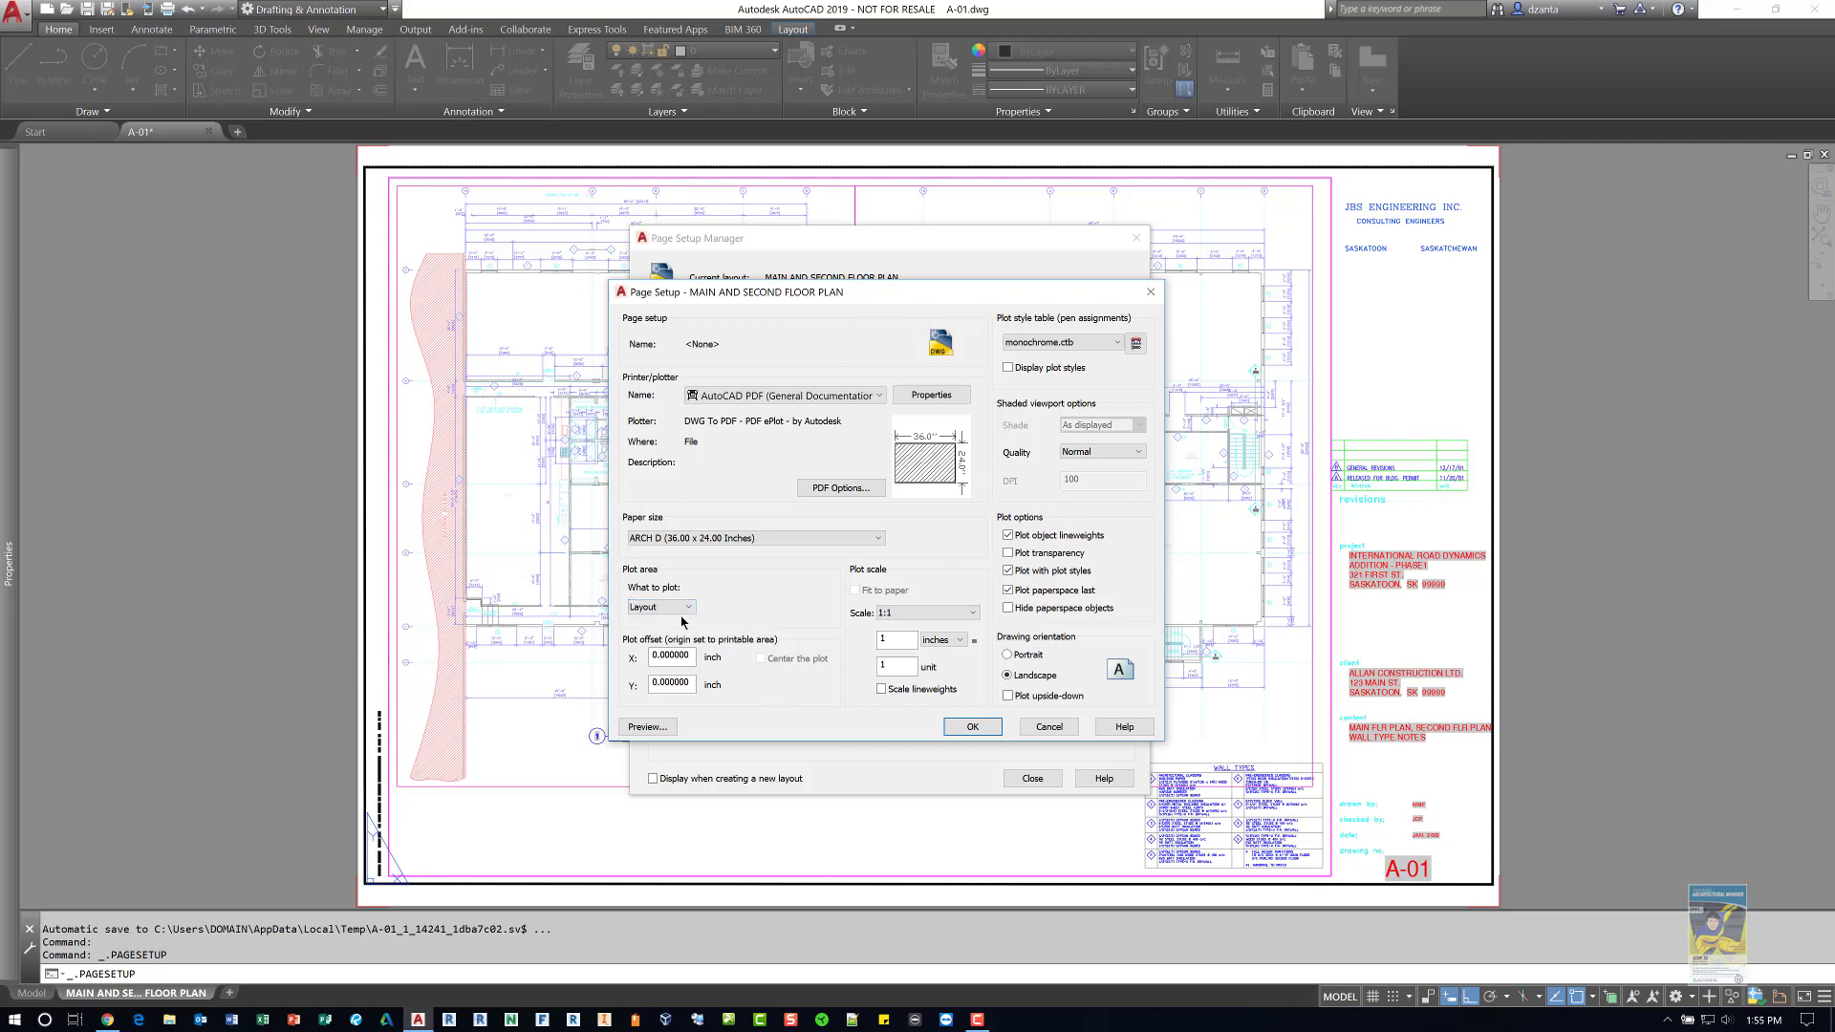
left_click(688, 658)
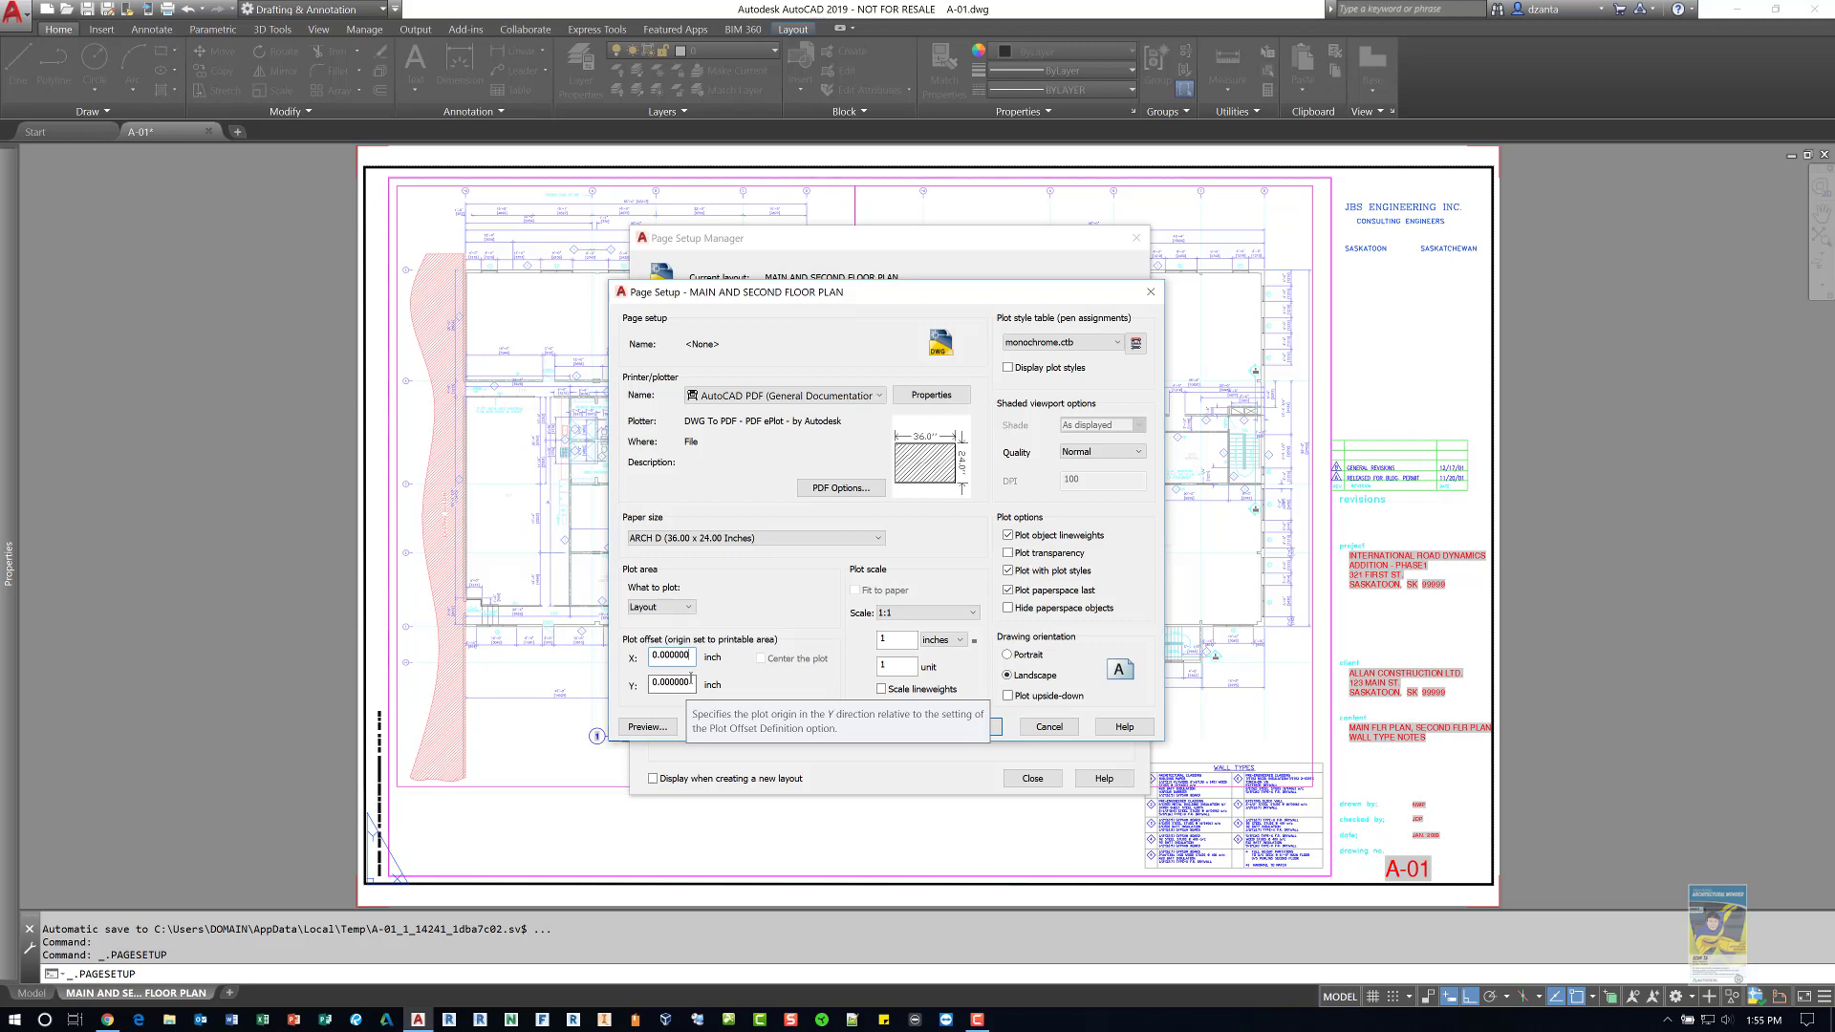
left_click(974, 162)
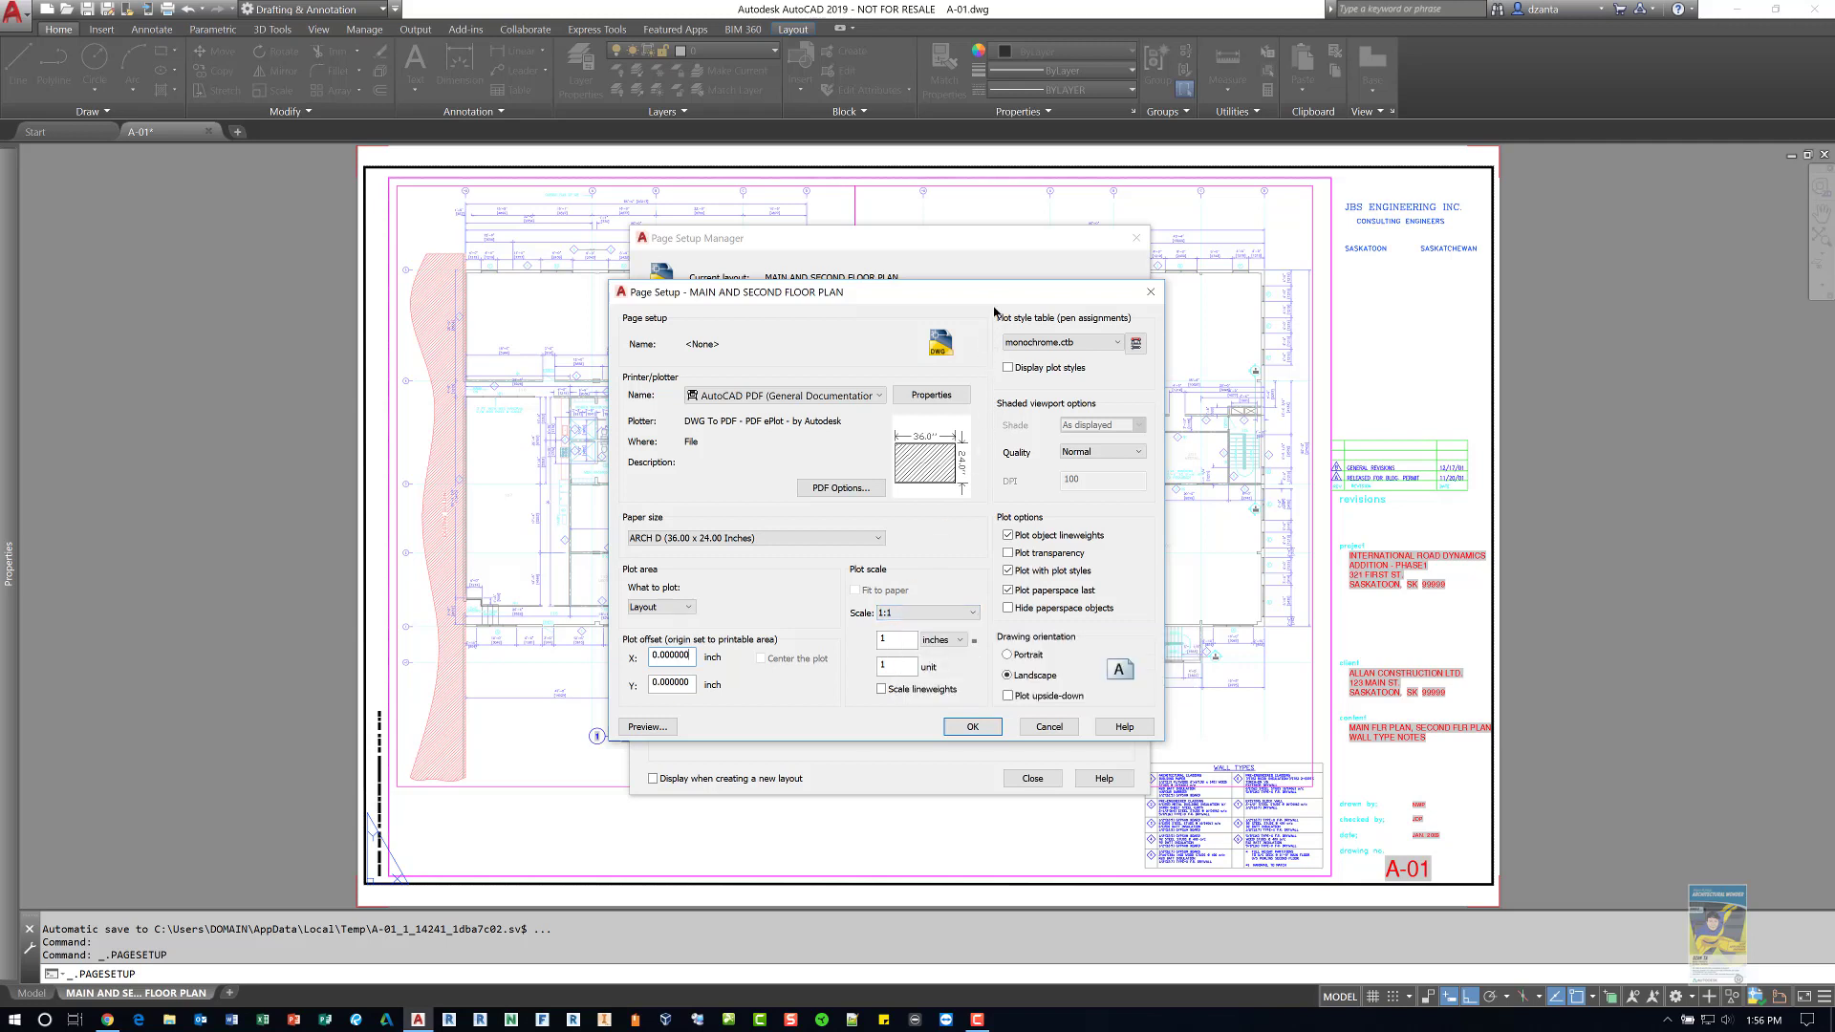
- Switch the plot style table to Grayscale.ctb and inspect it without saving changes
left_click(1054, 343)
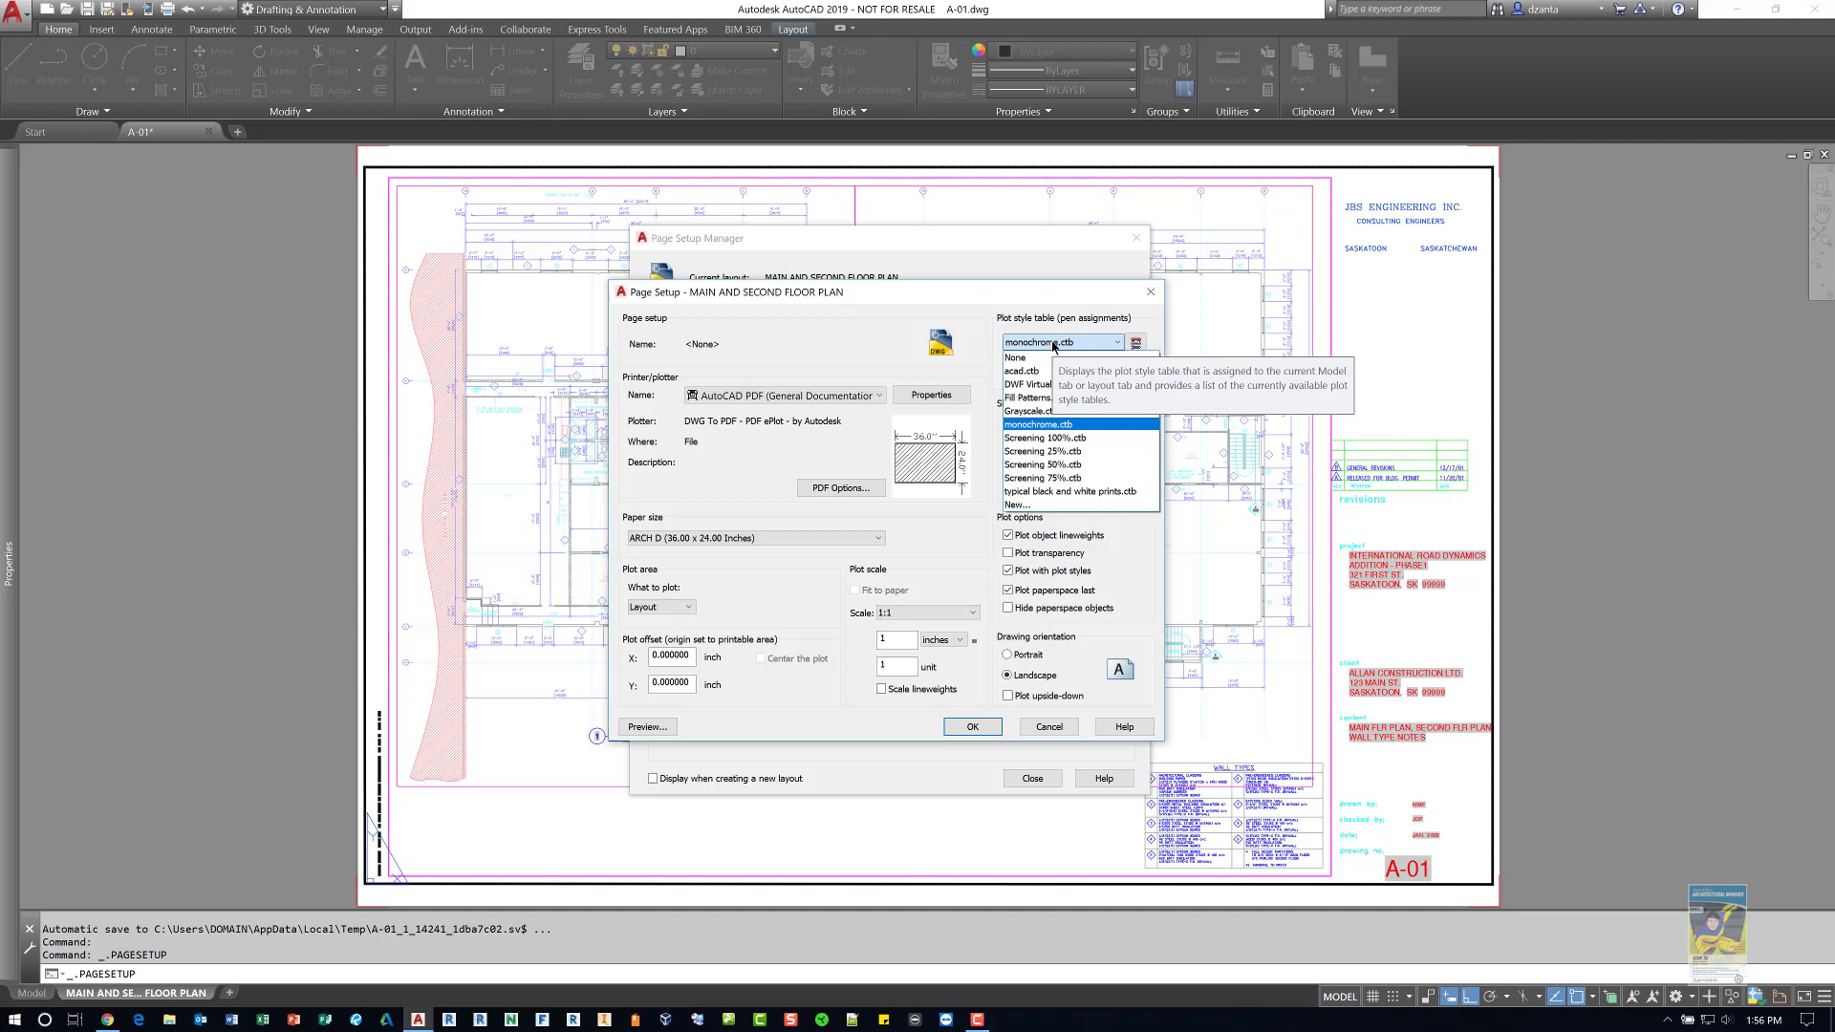
left_click(1030, 411)
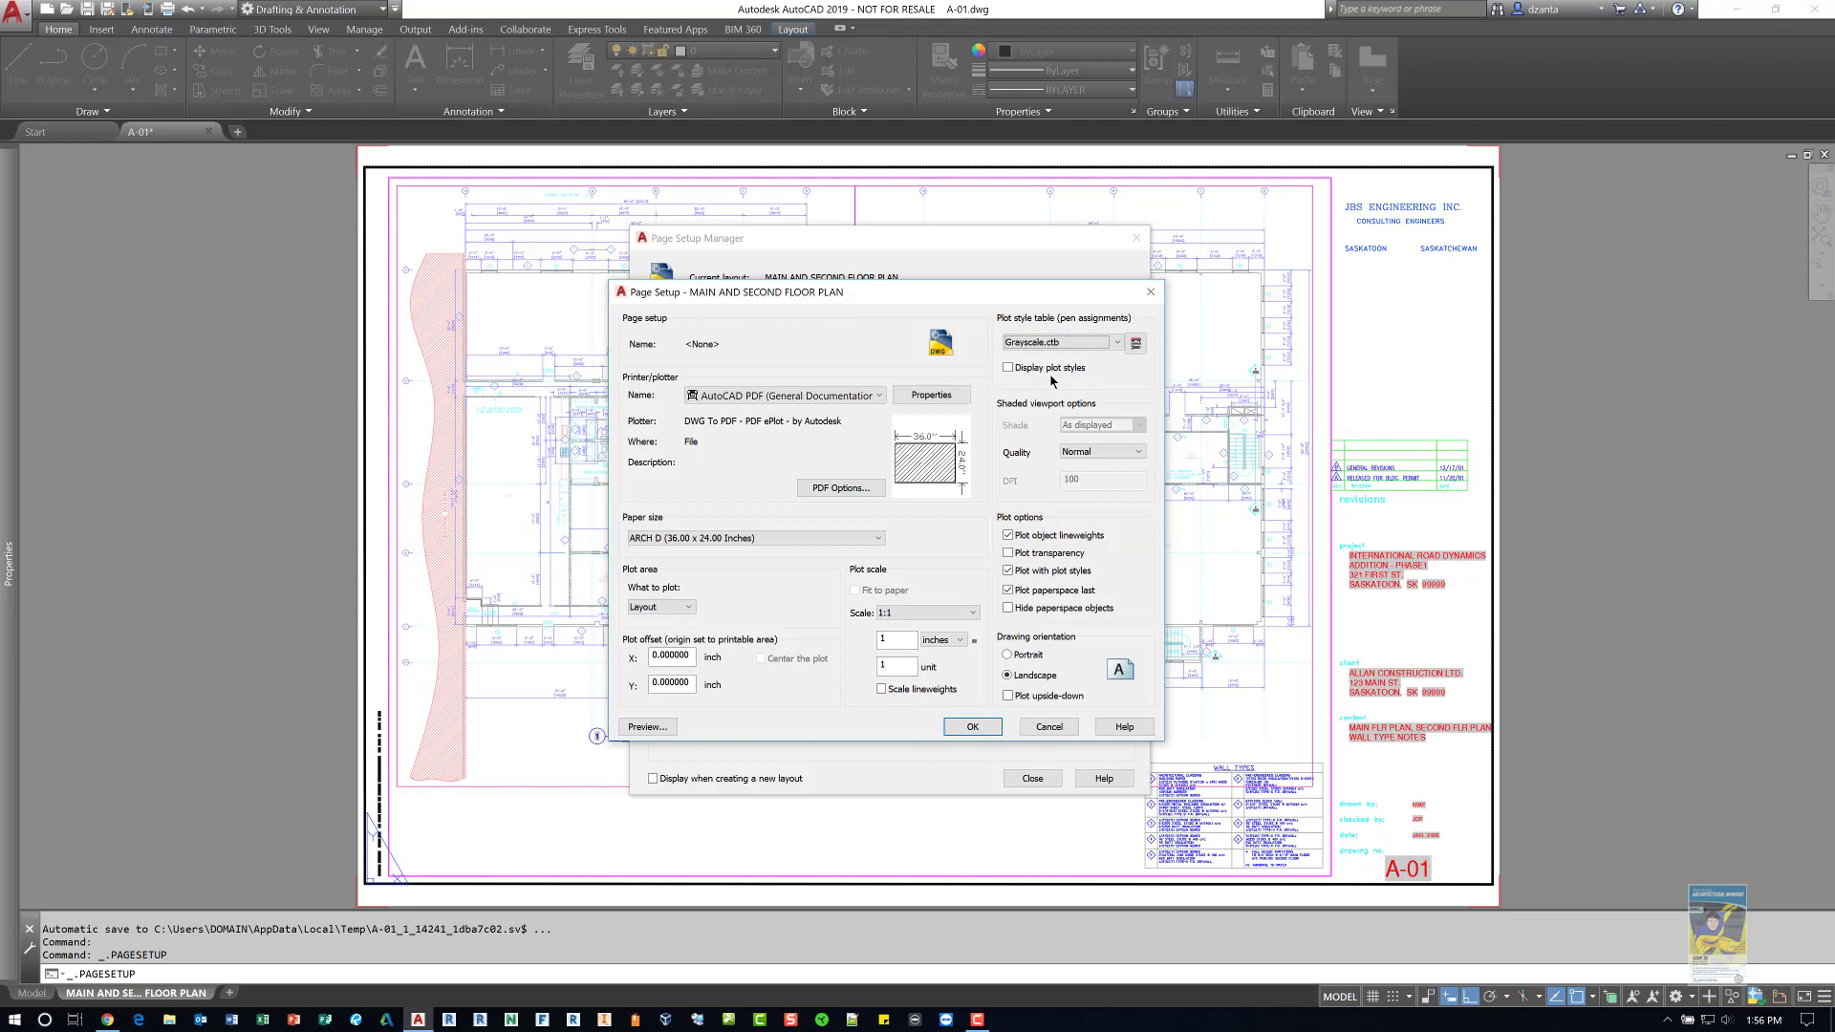
left_click(1136, 343)
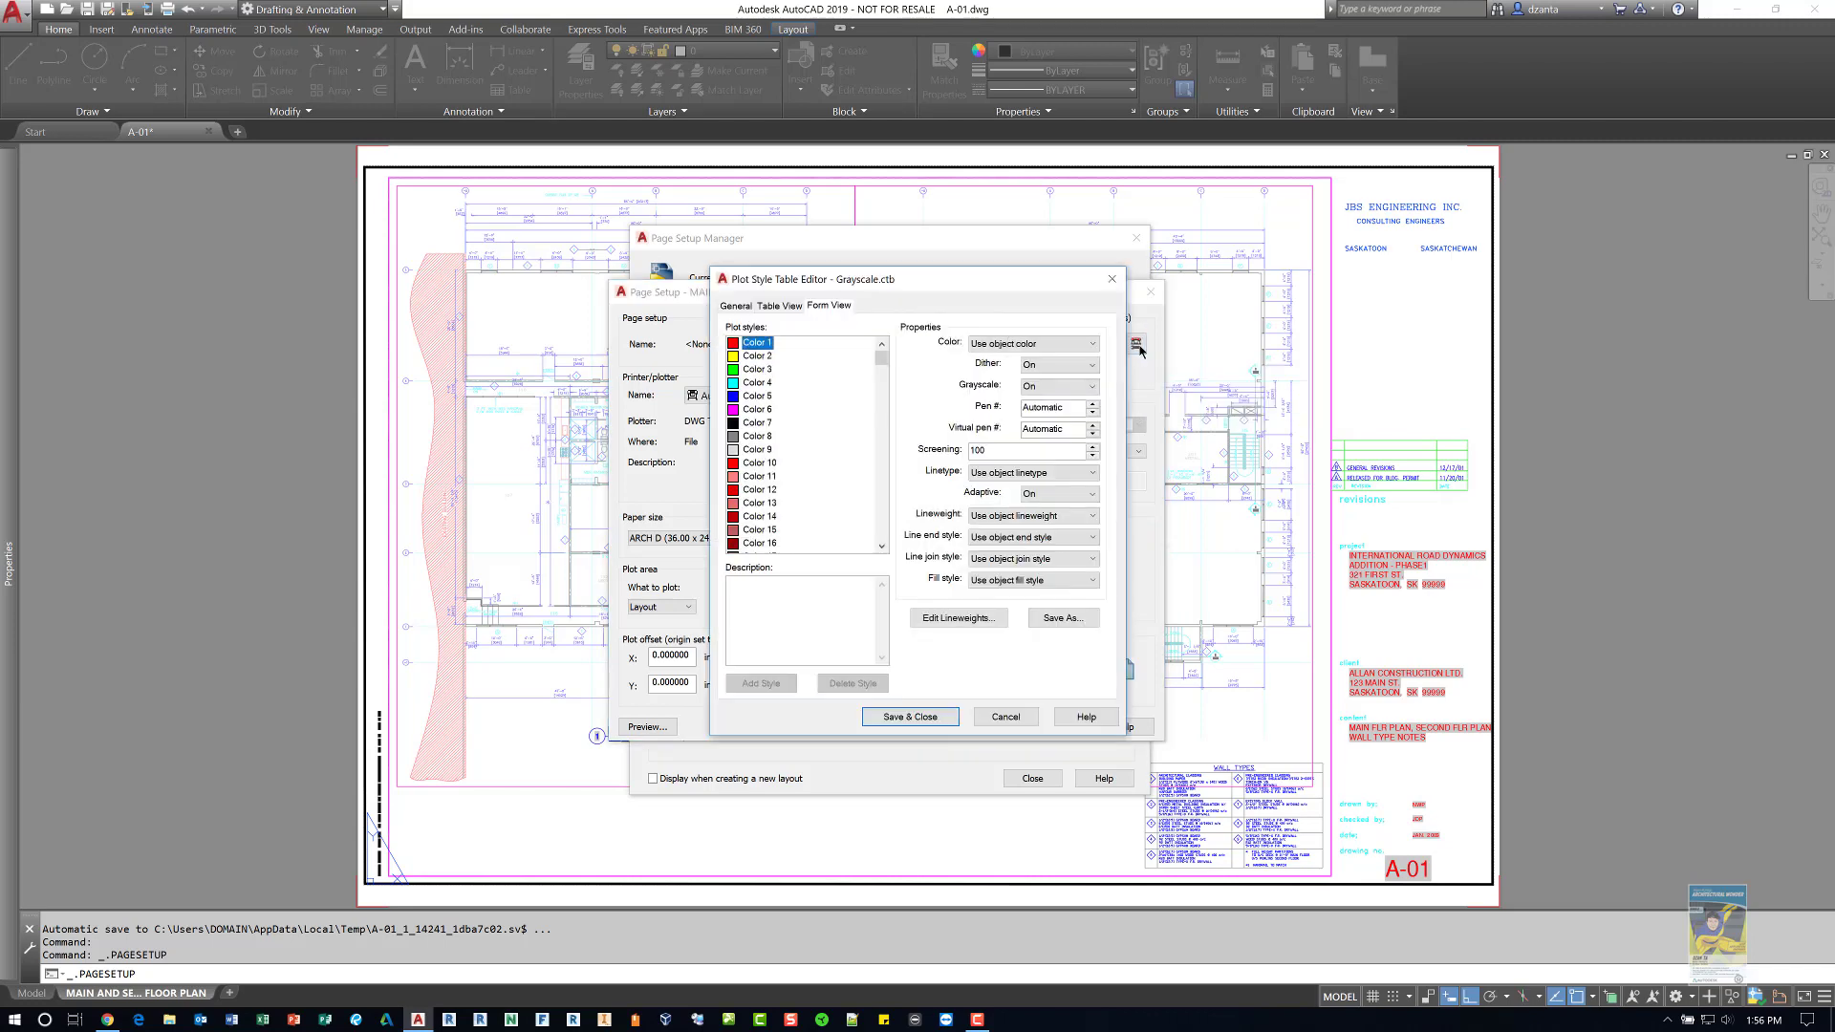
left_click(1006, 717)
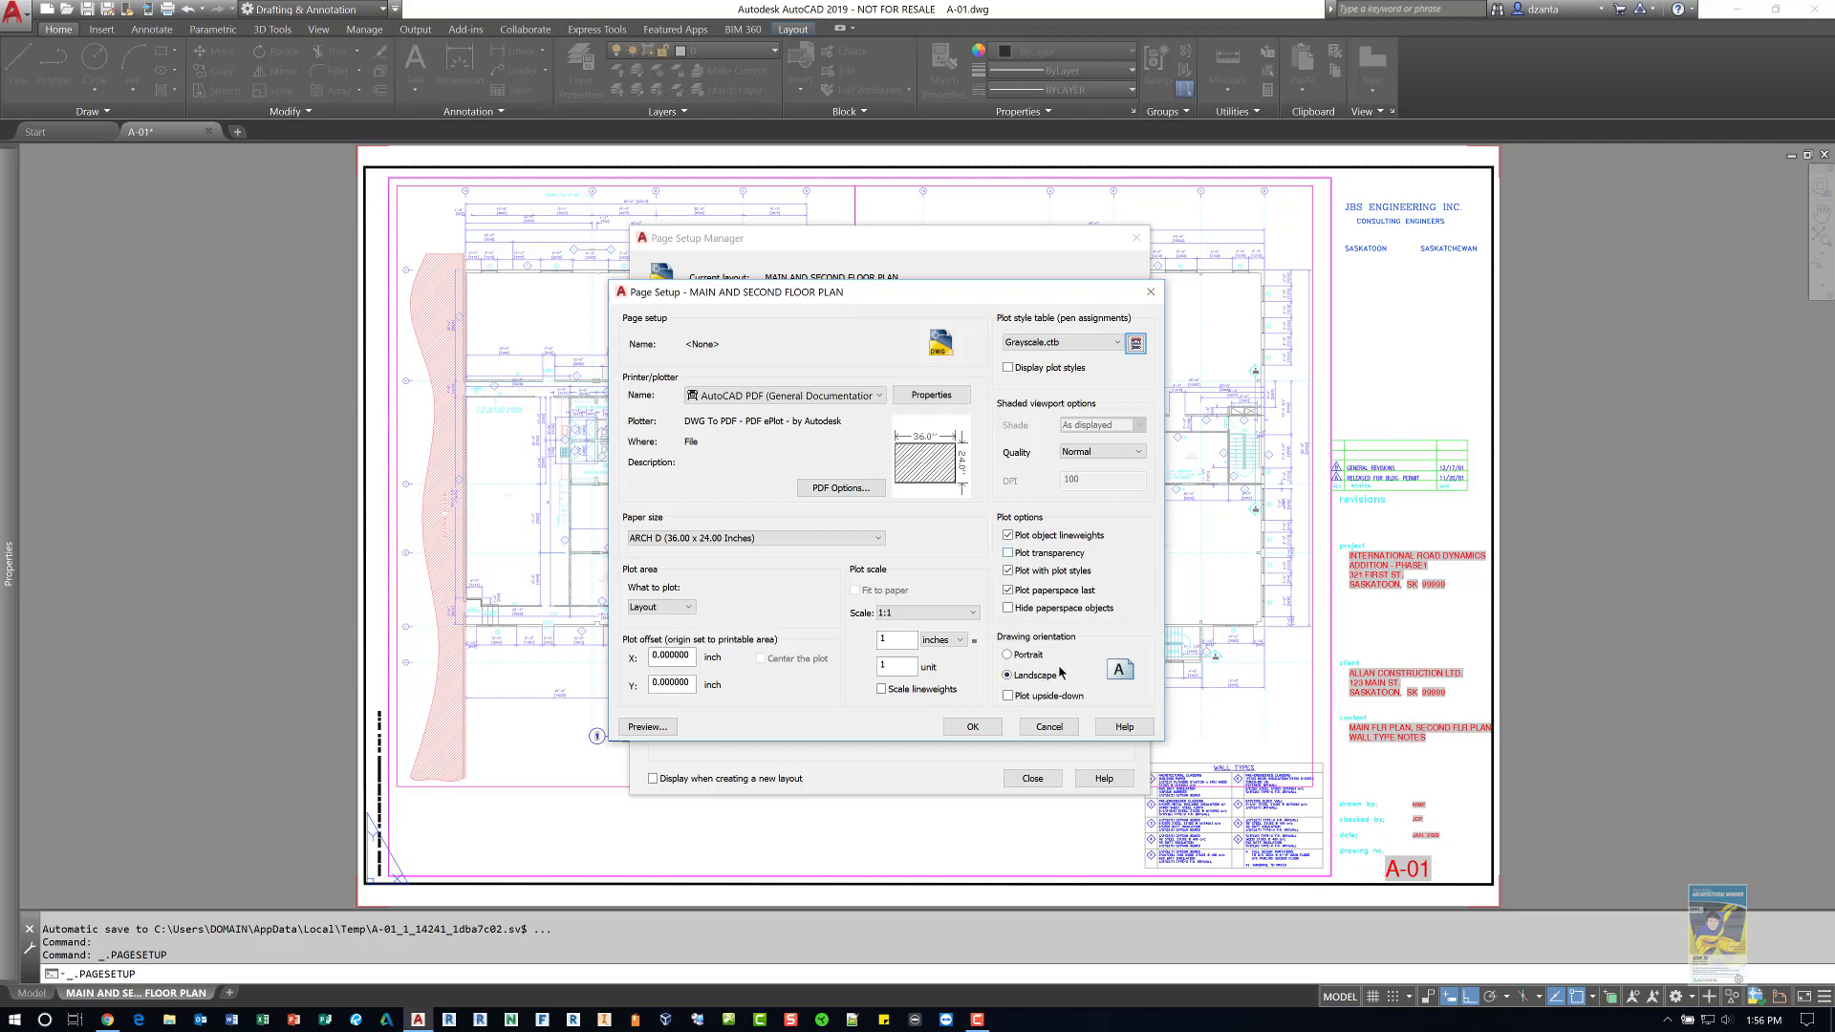
- Preview the A-01 sheet with the Grayscale.ctb settings, then close the preview
left_click(631, 728)
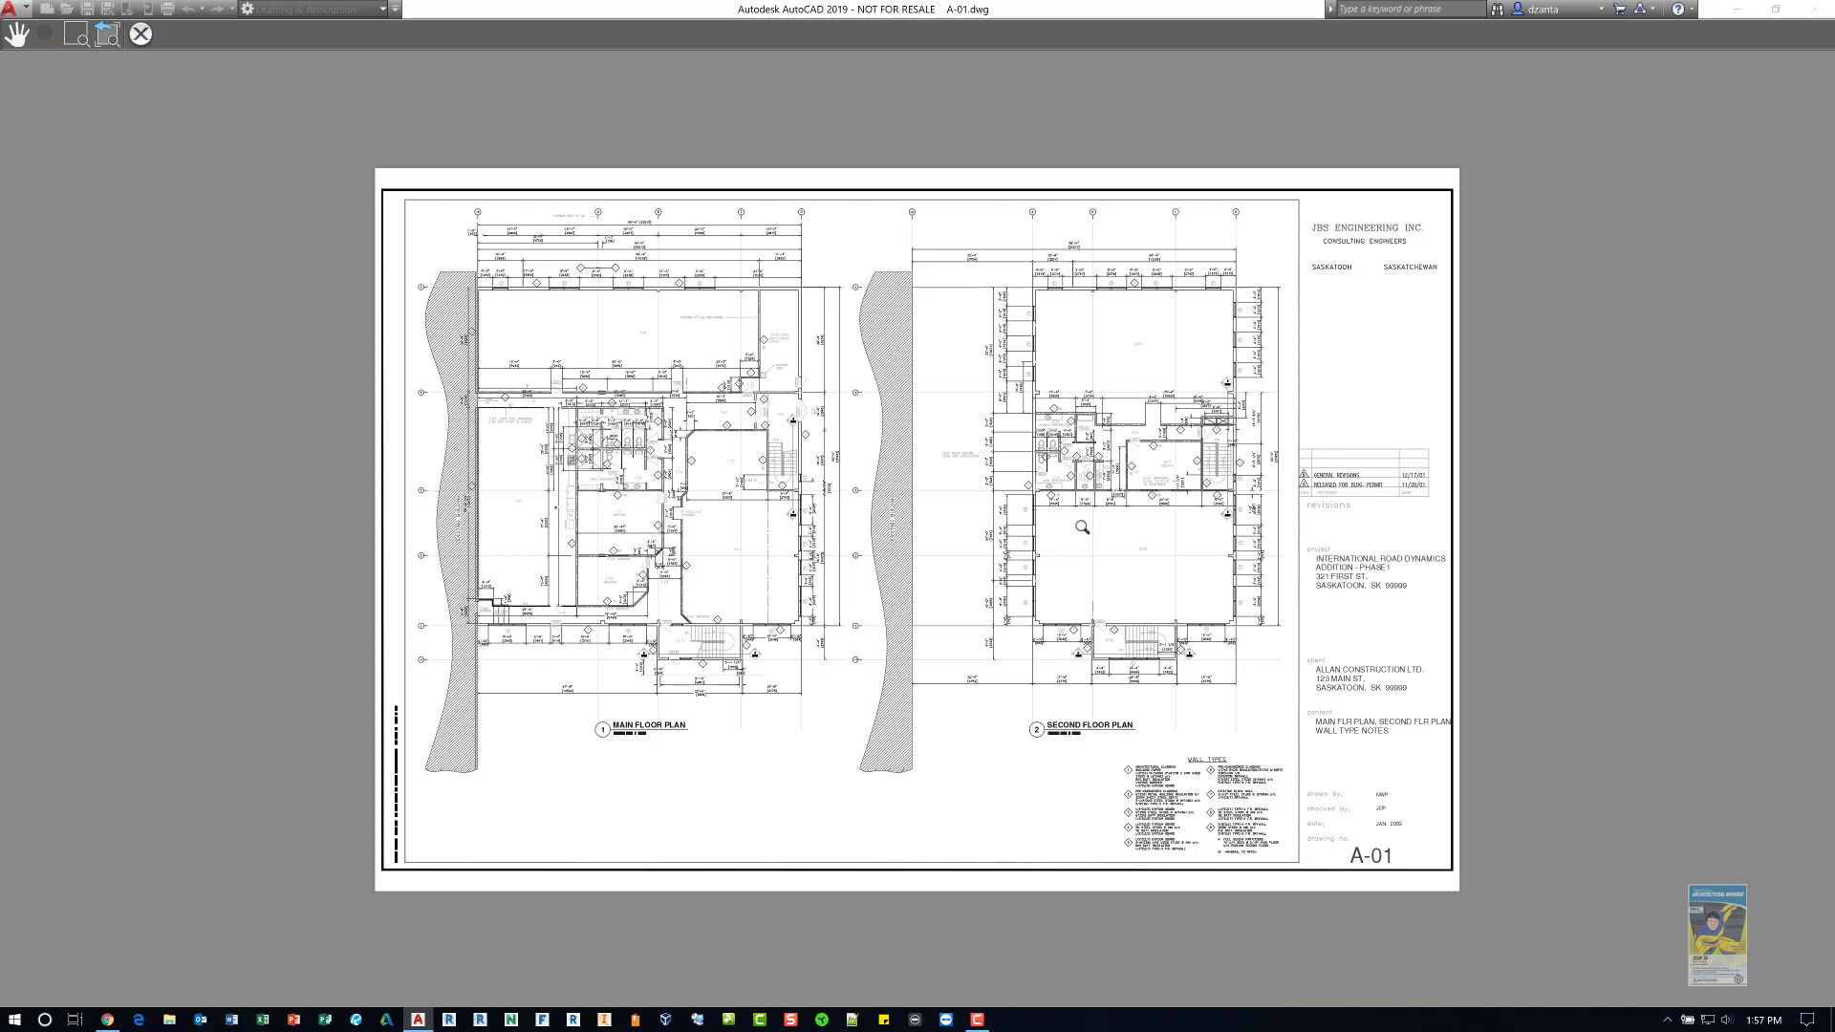
left_click(141, 34)
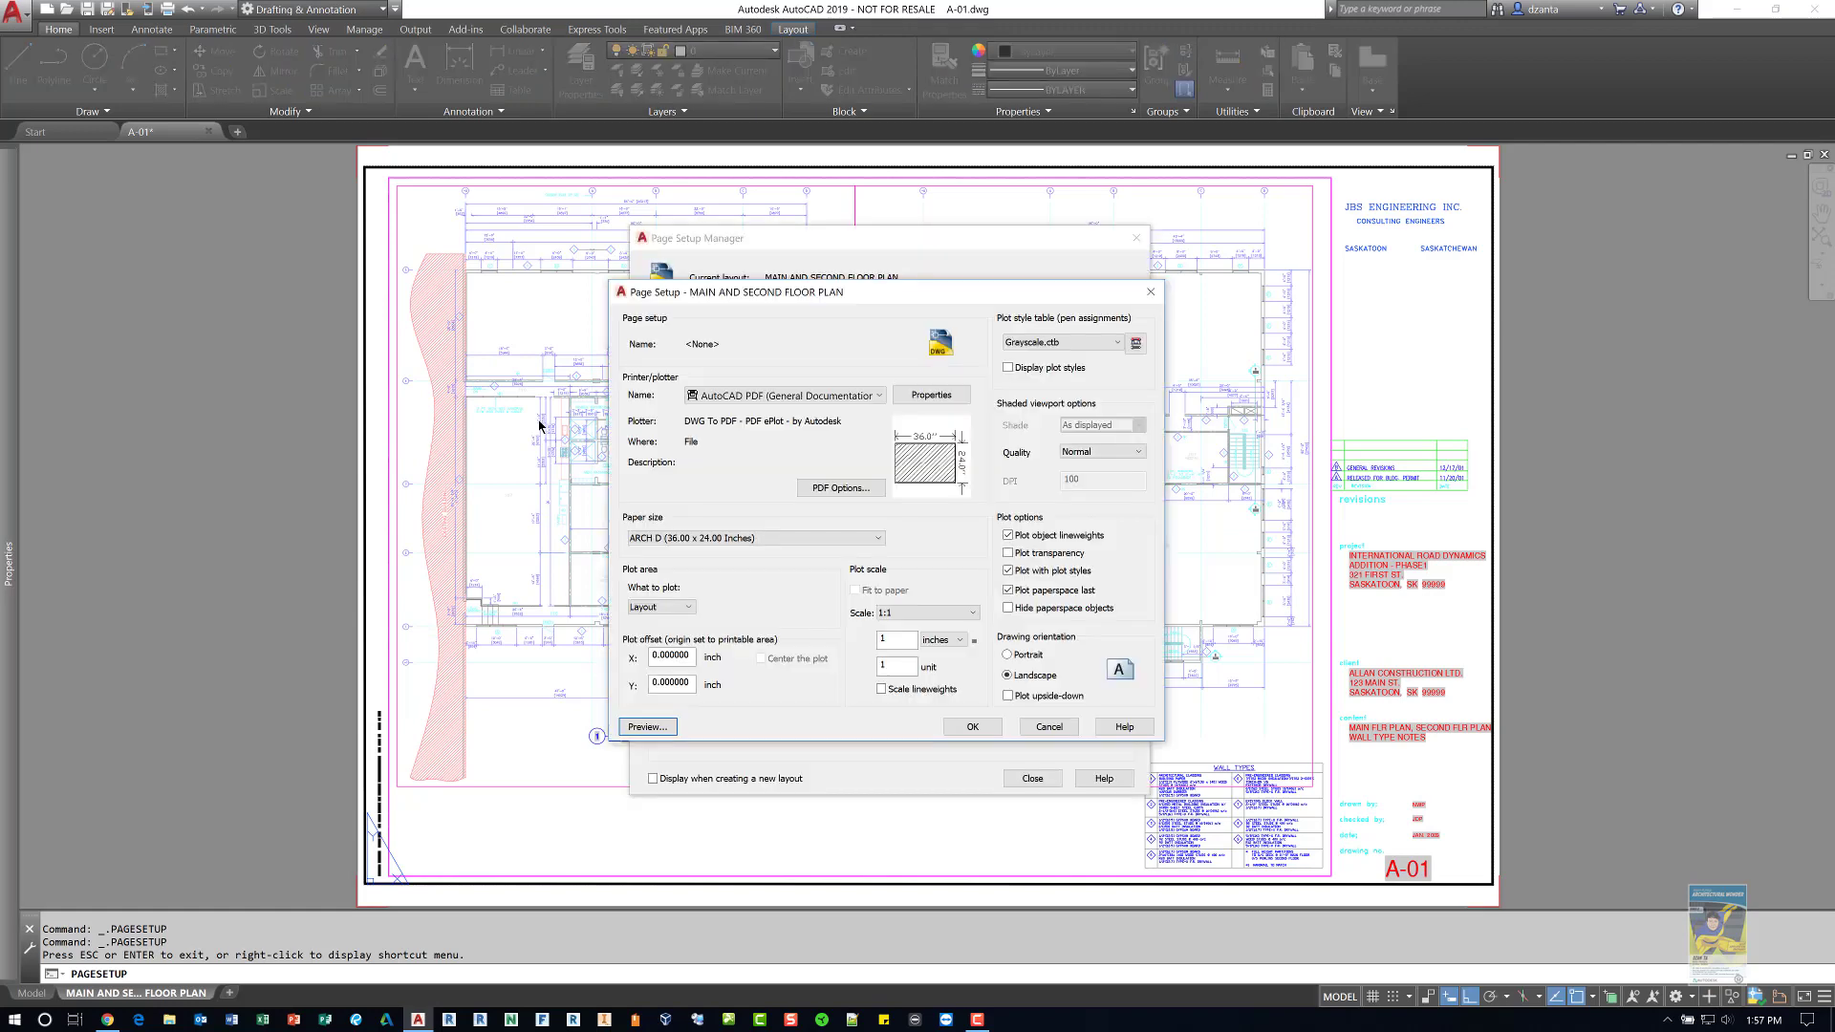
- Accept the page setup, then preview the layout again from the Plot dialog (Ctrl+P)
left_click(971, 727)
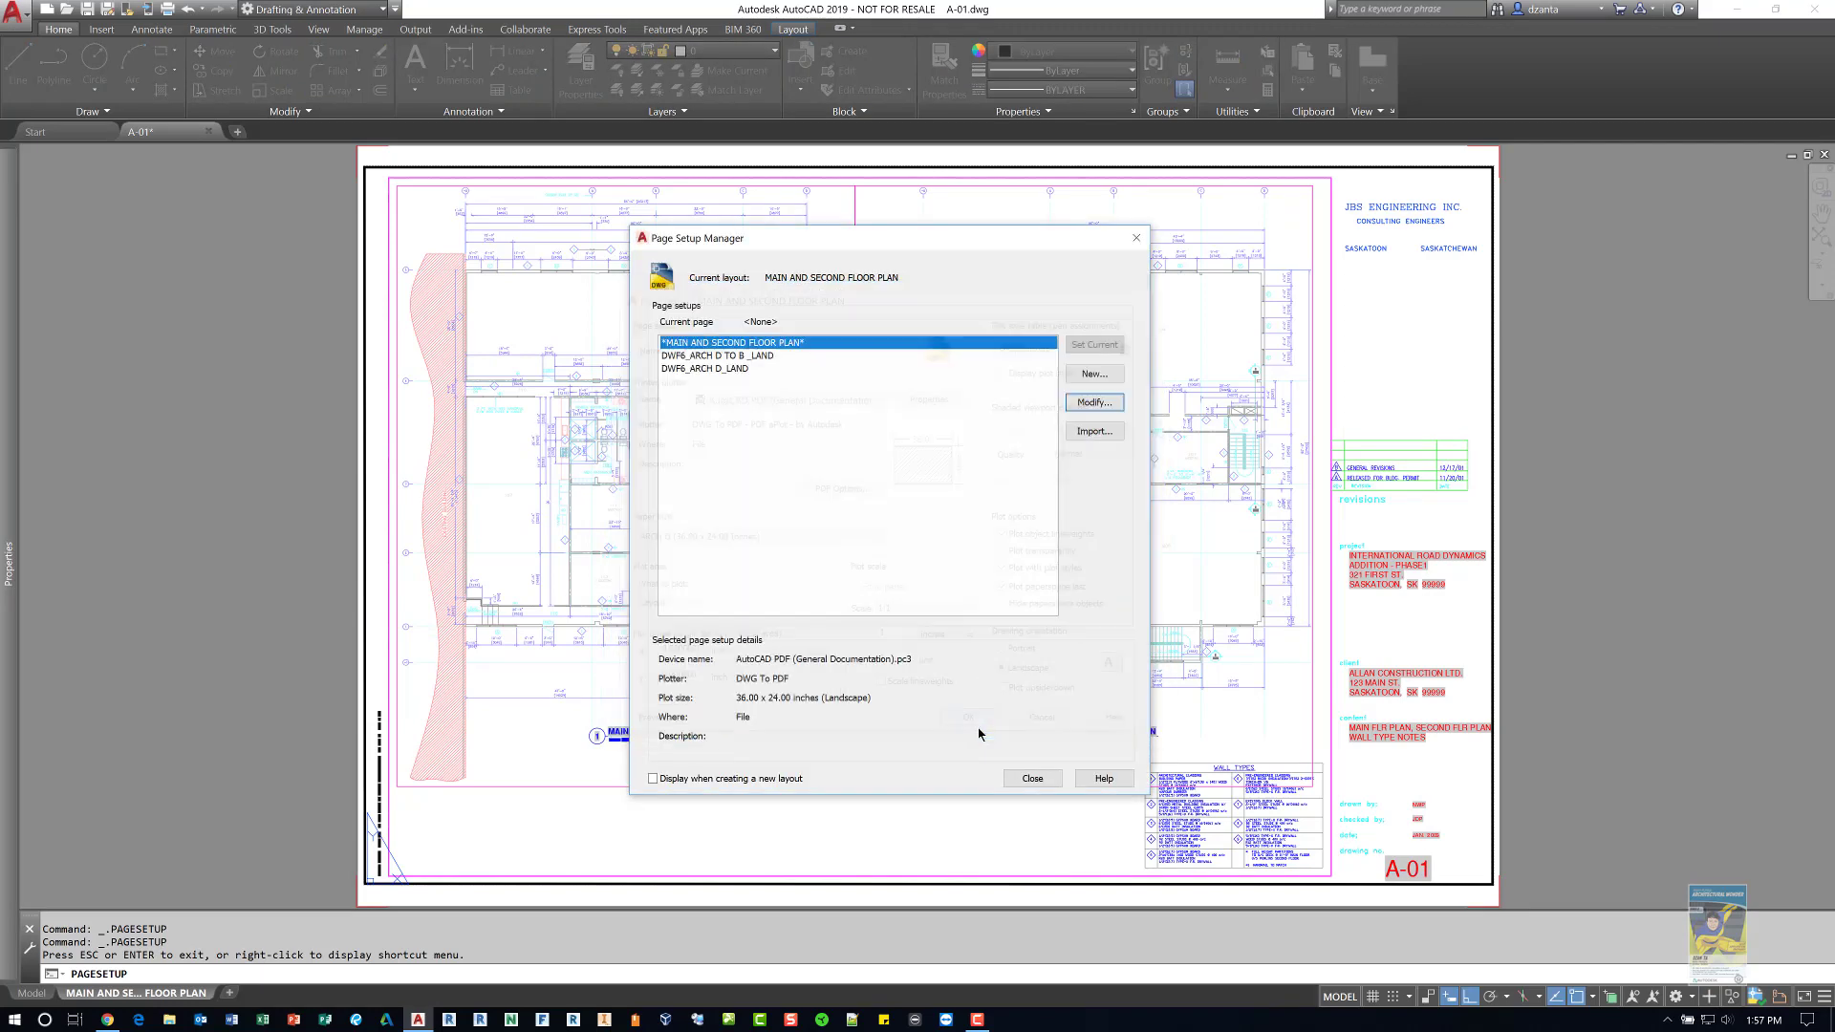
left_click(1022, 772)
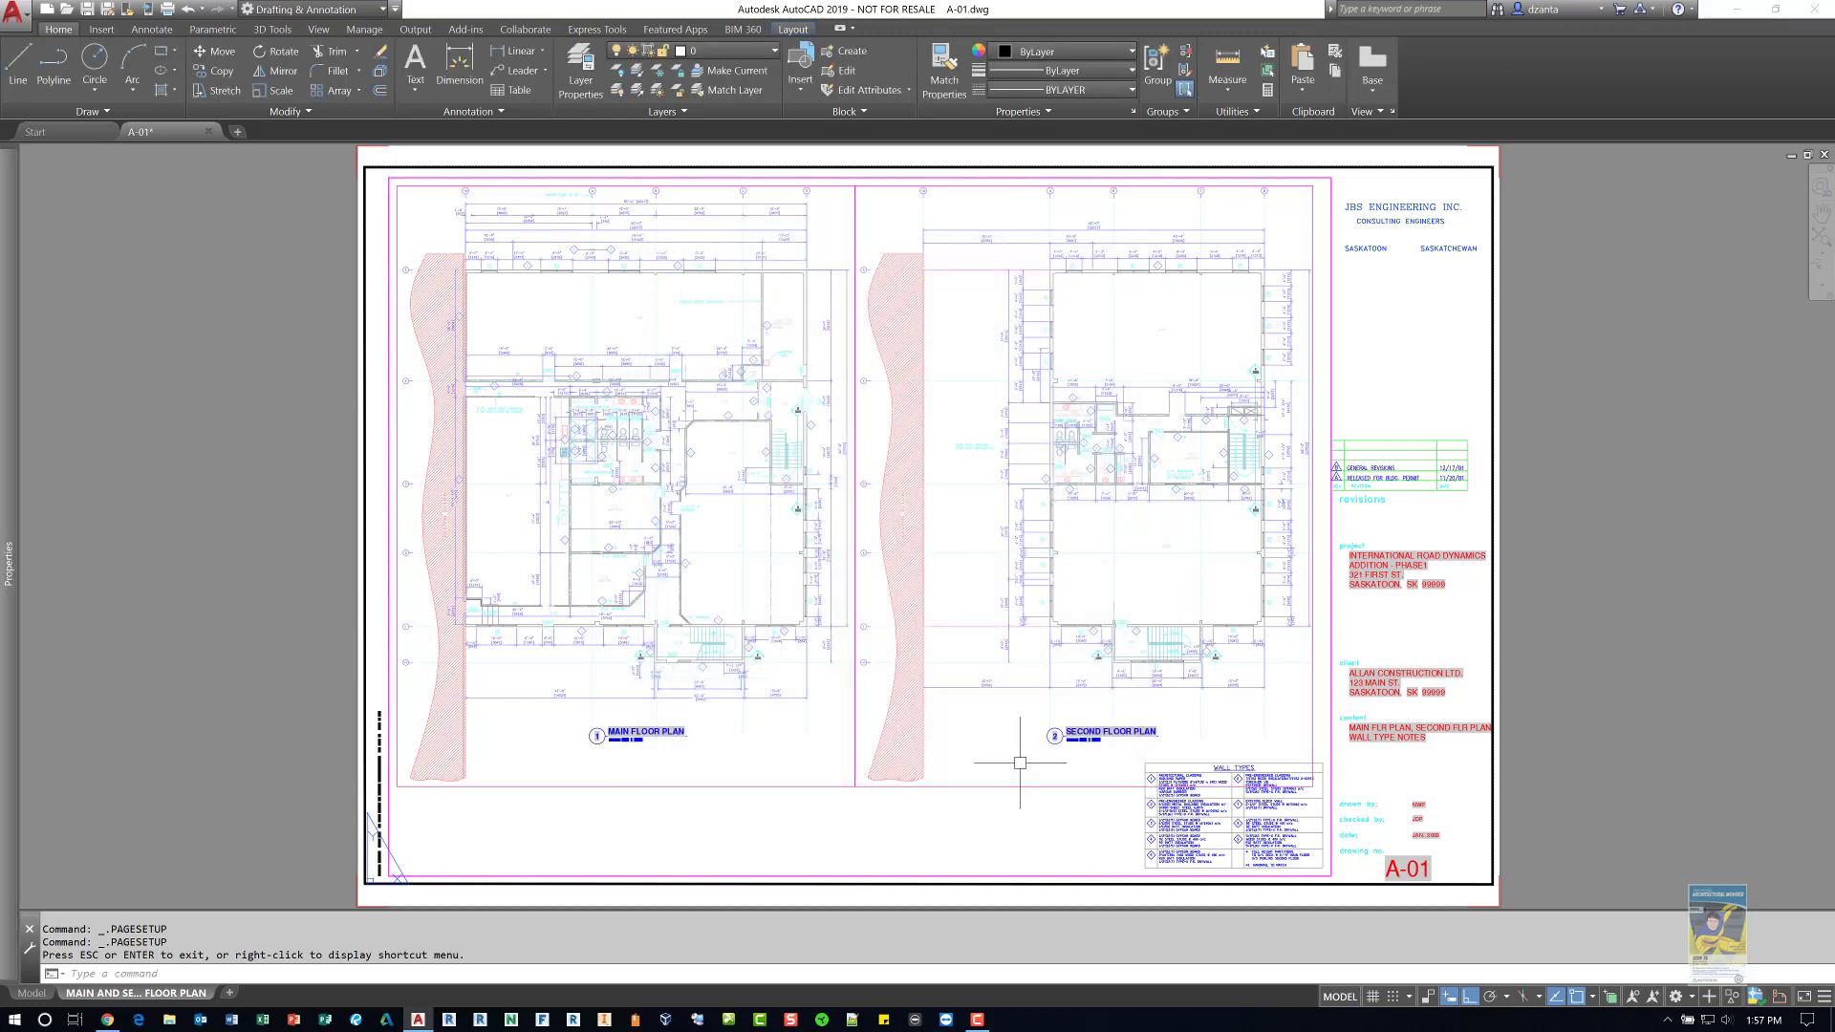
key("ctrl+p")
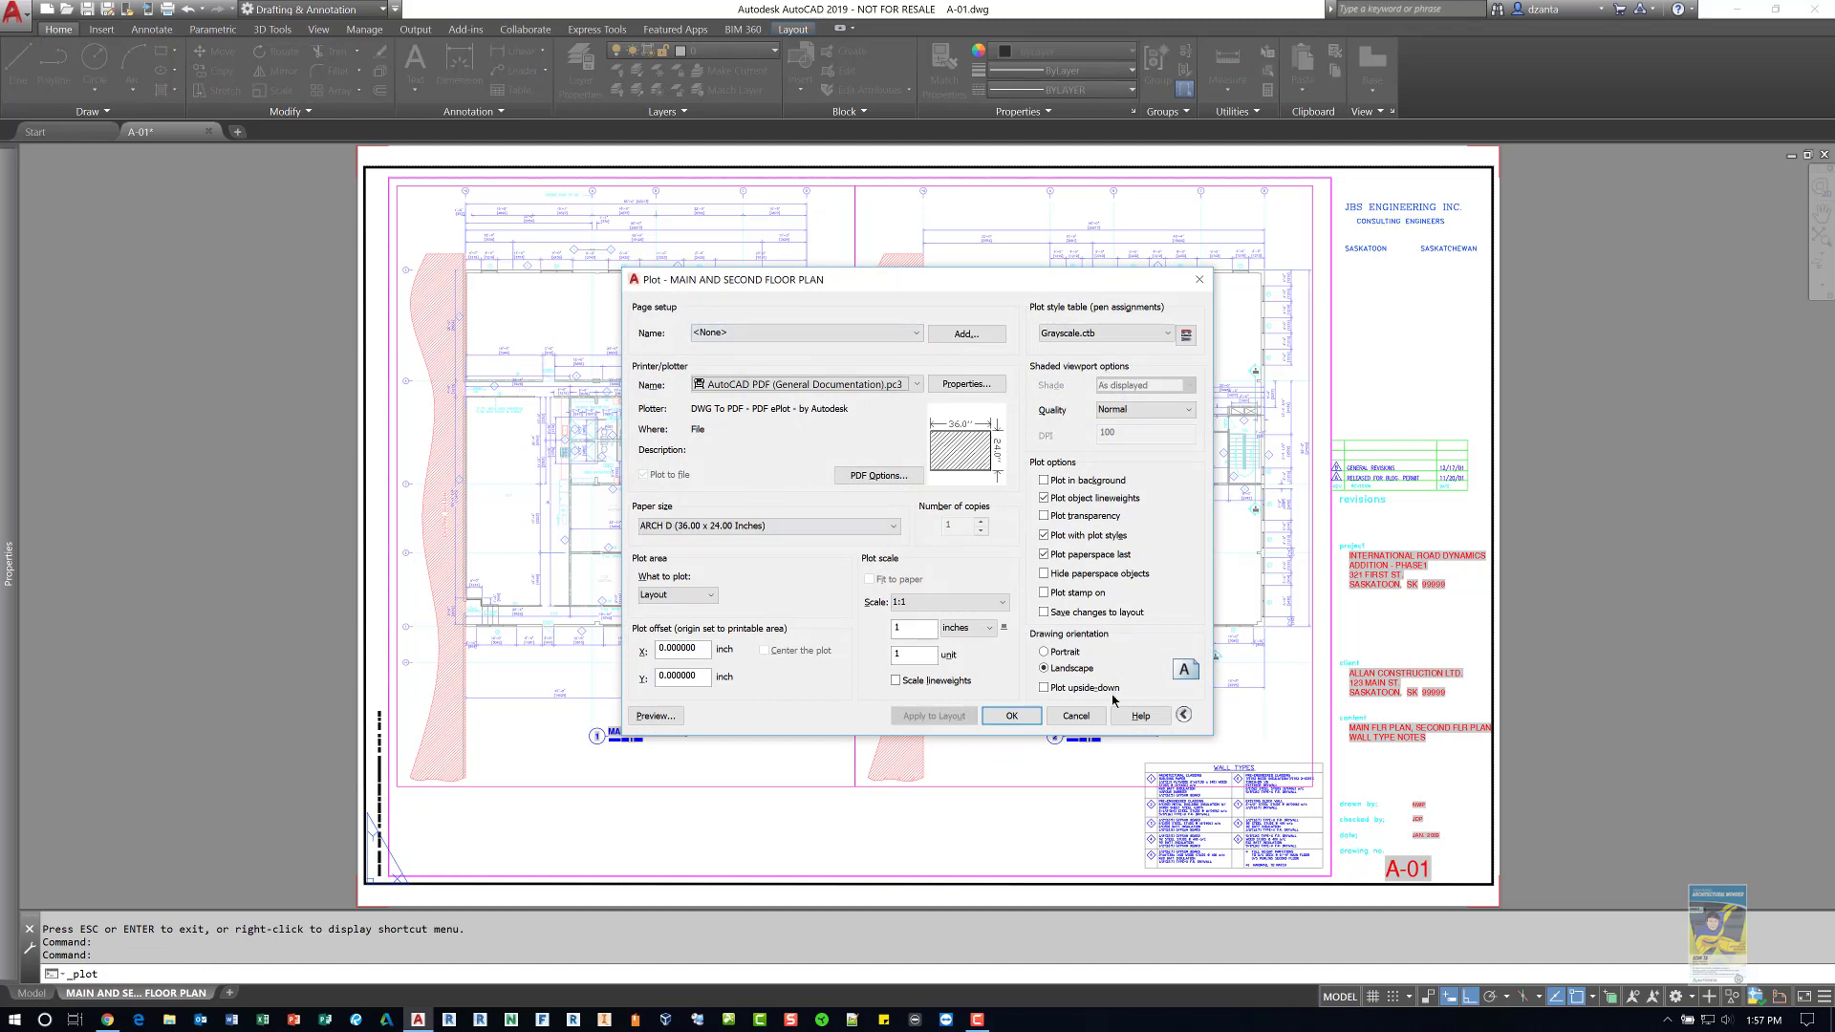
left_click(656, 716)
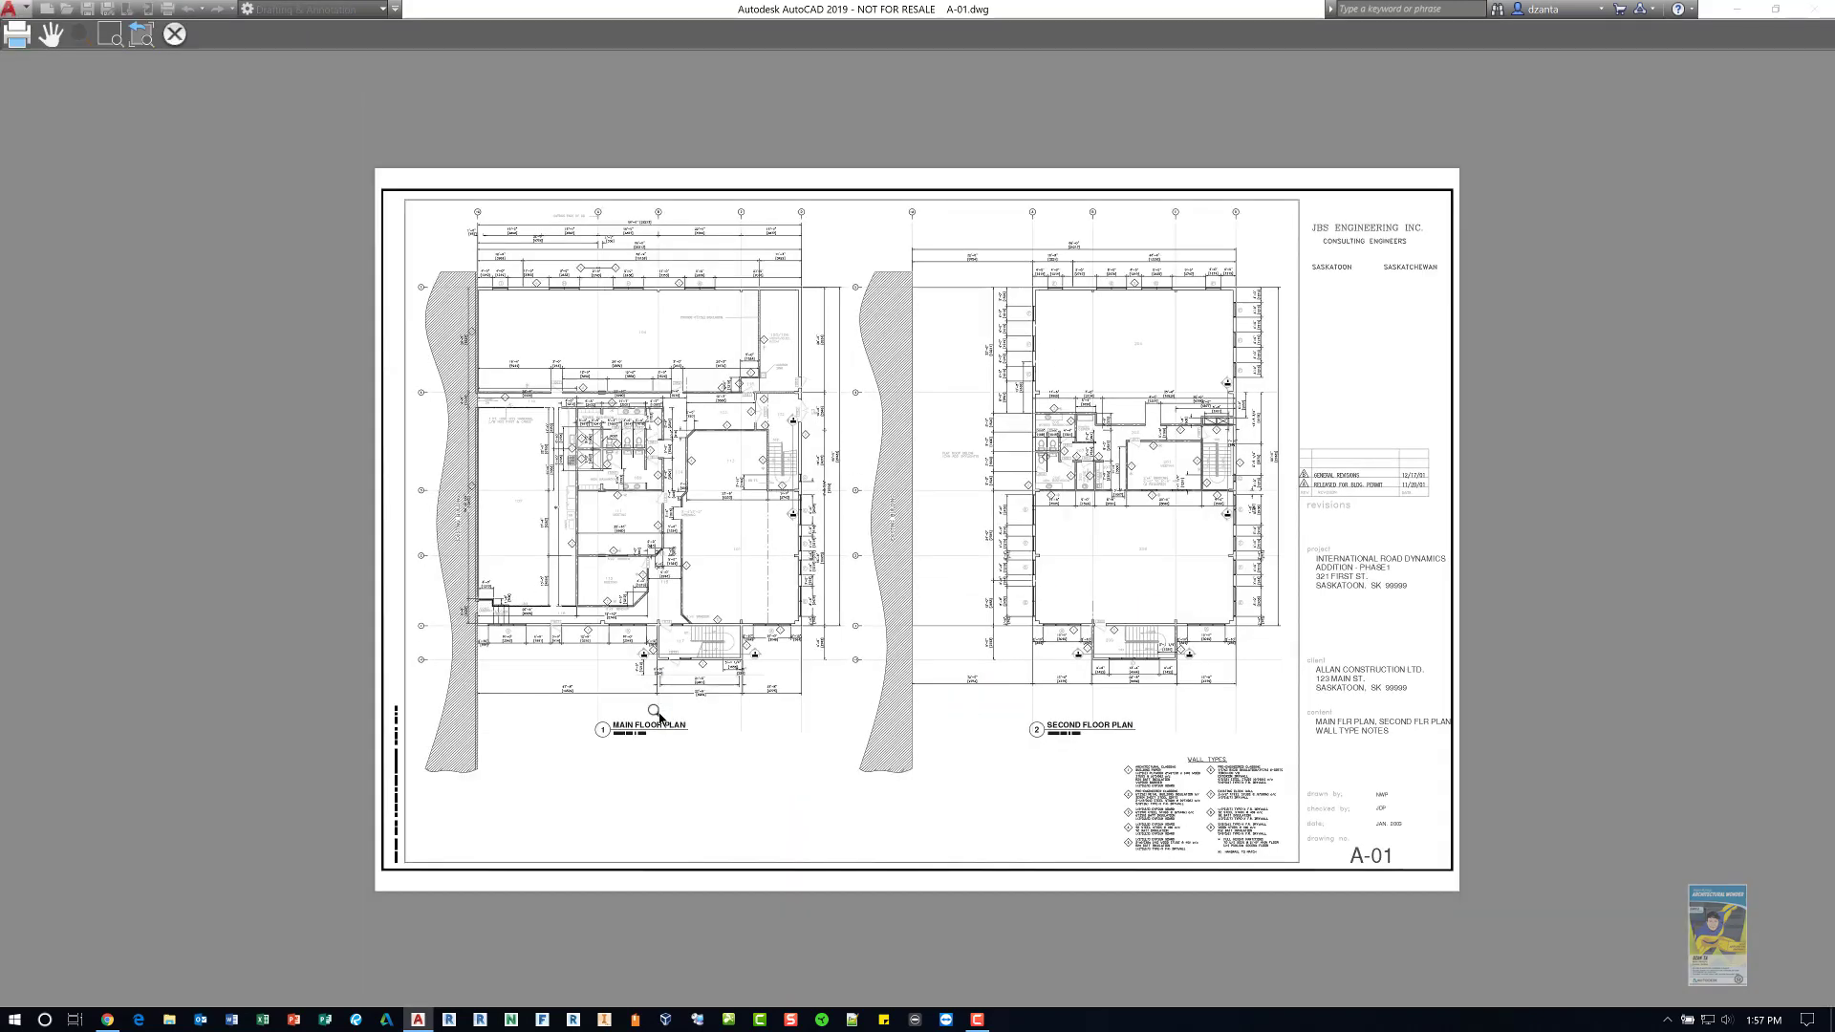
right_click(809, 565)
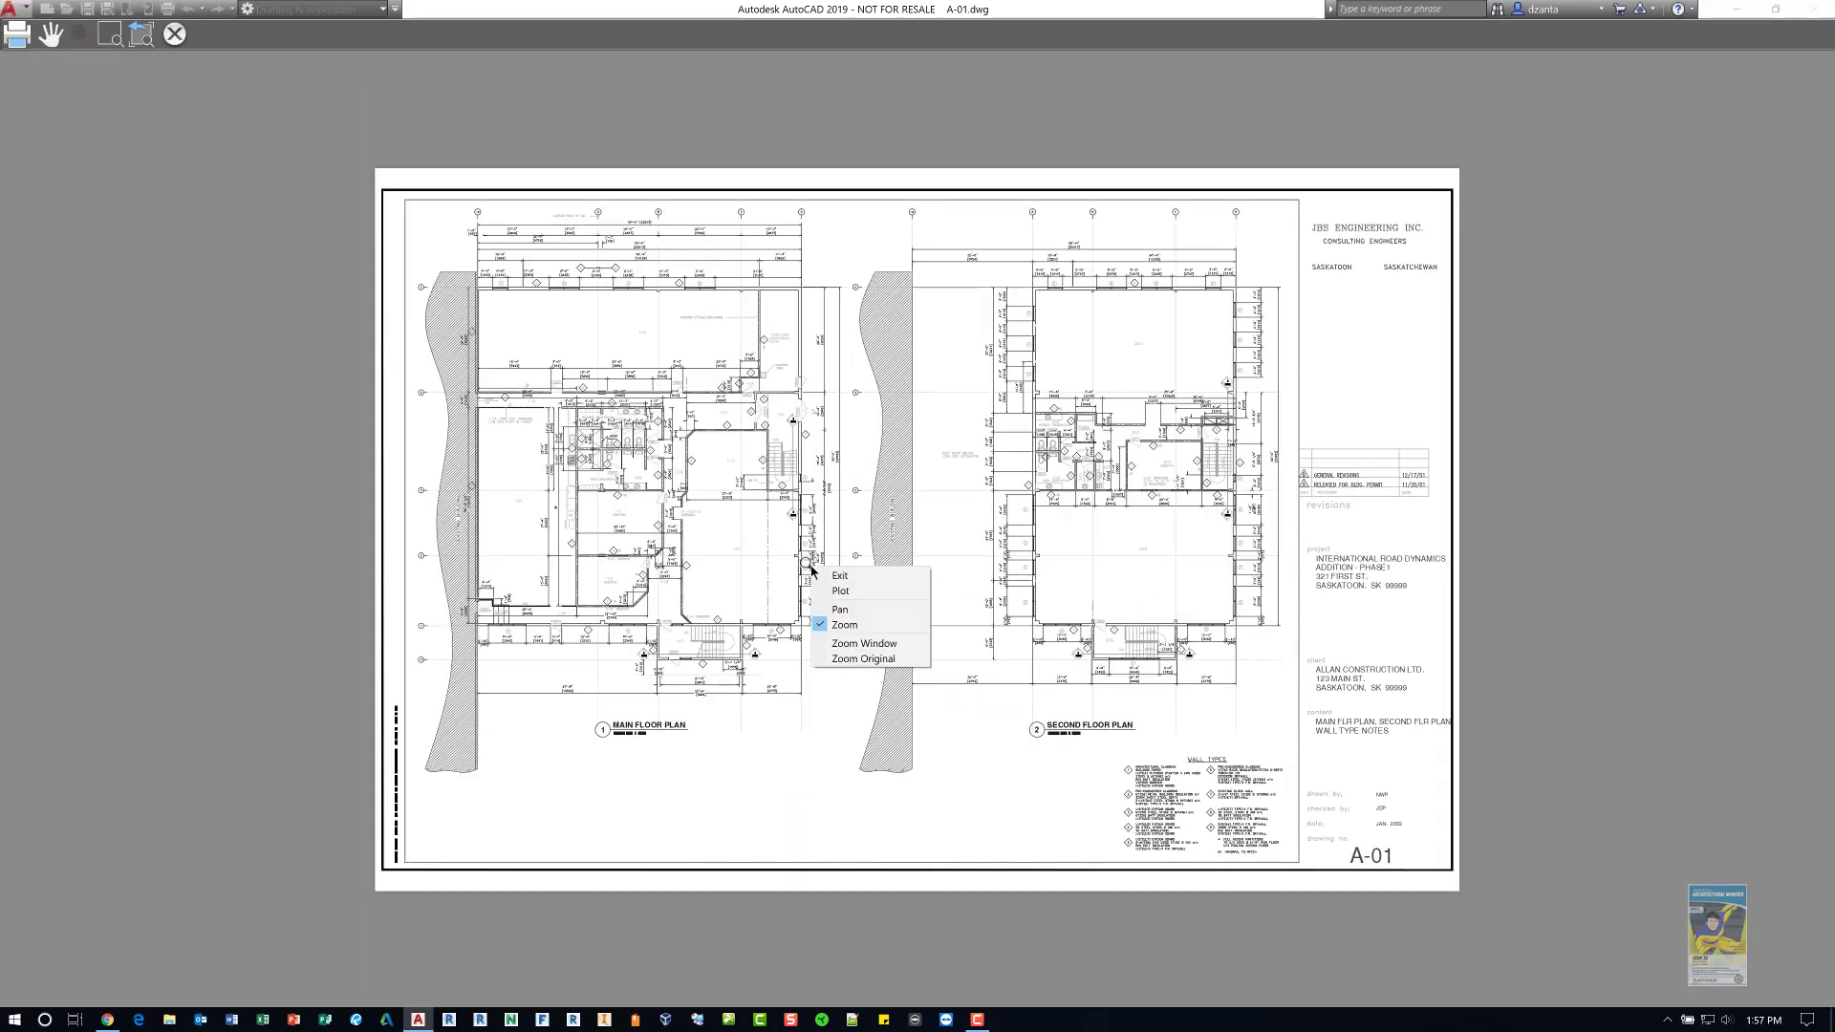
left_click(838, 575)
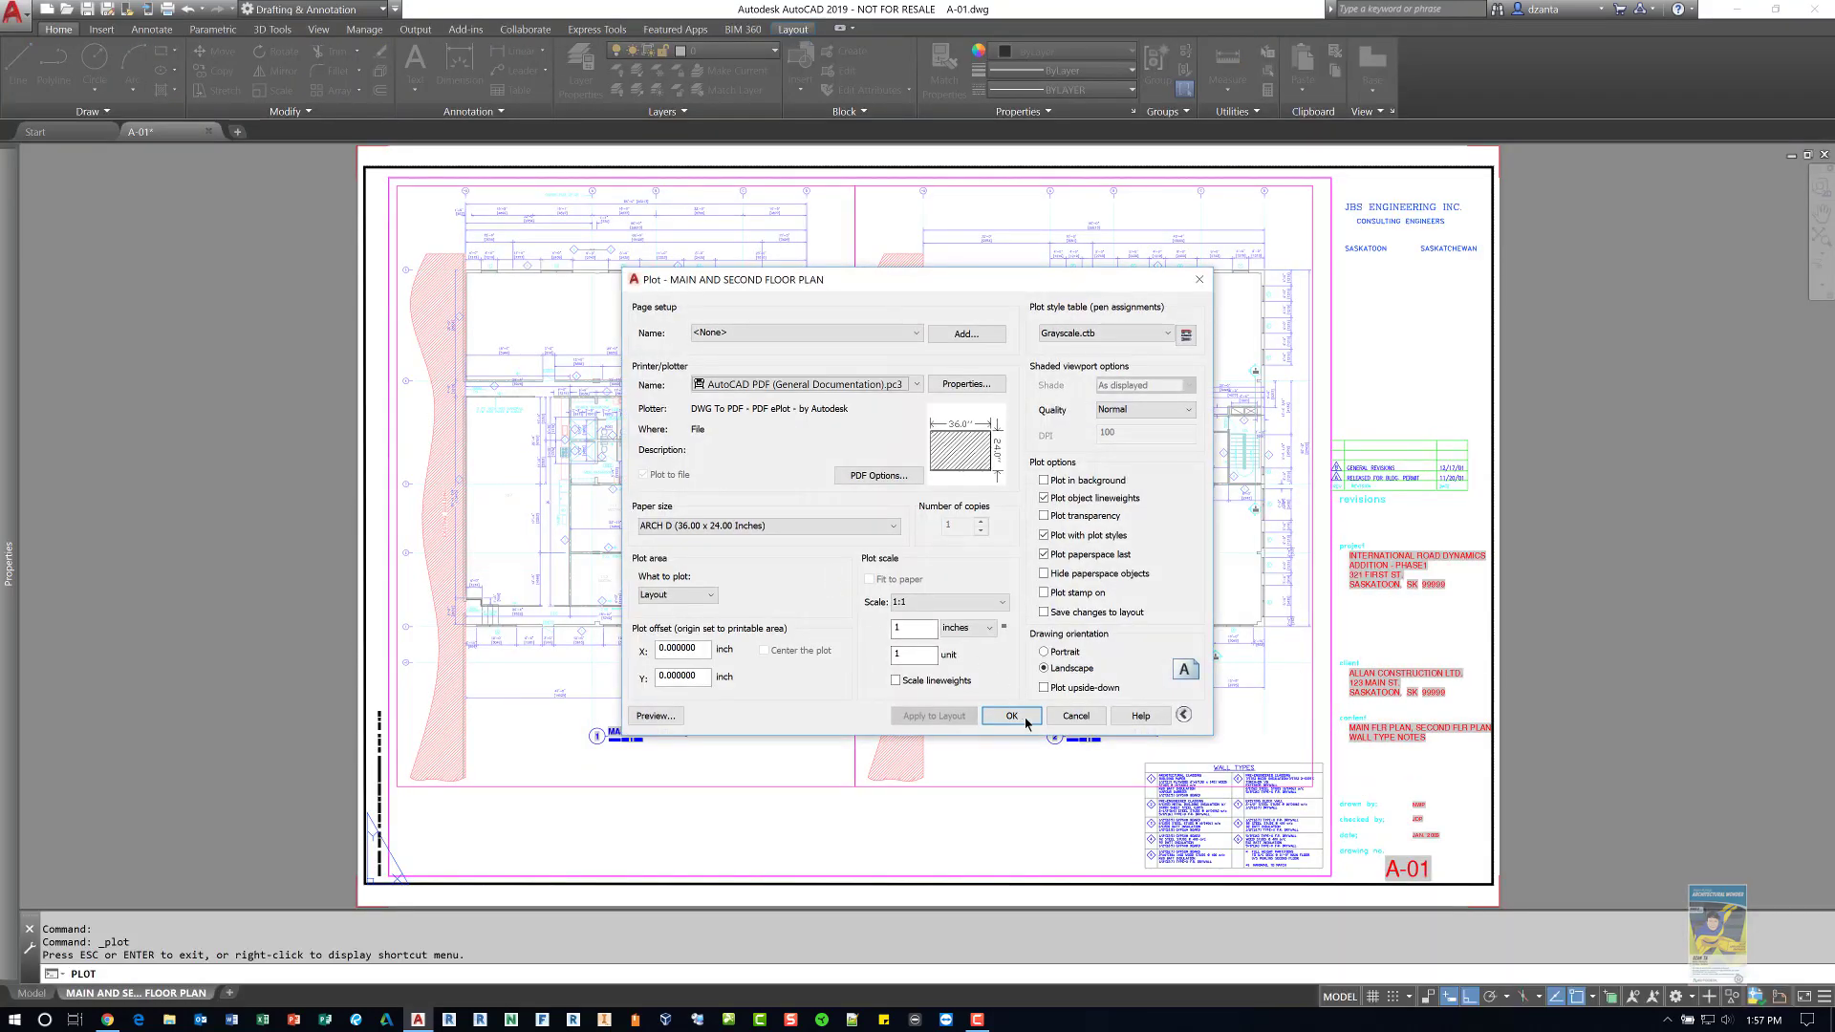
- Plot the layout to A-01-MAIN AND SECOND FLOOR PLAN.pdf in the Temp folder
left_click(1022, 725)
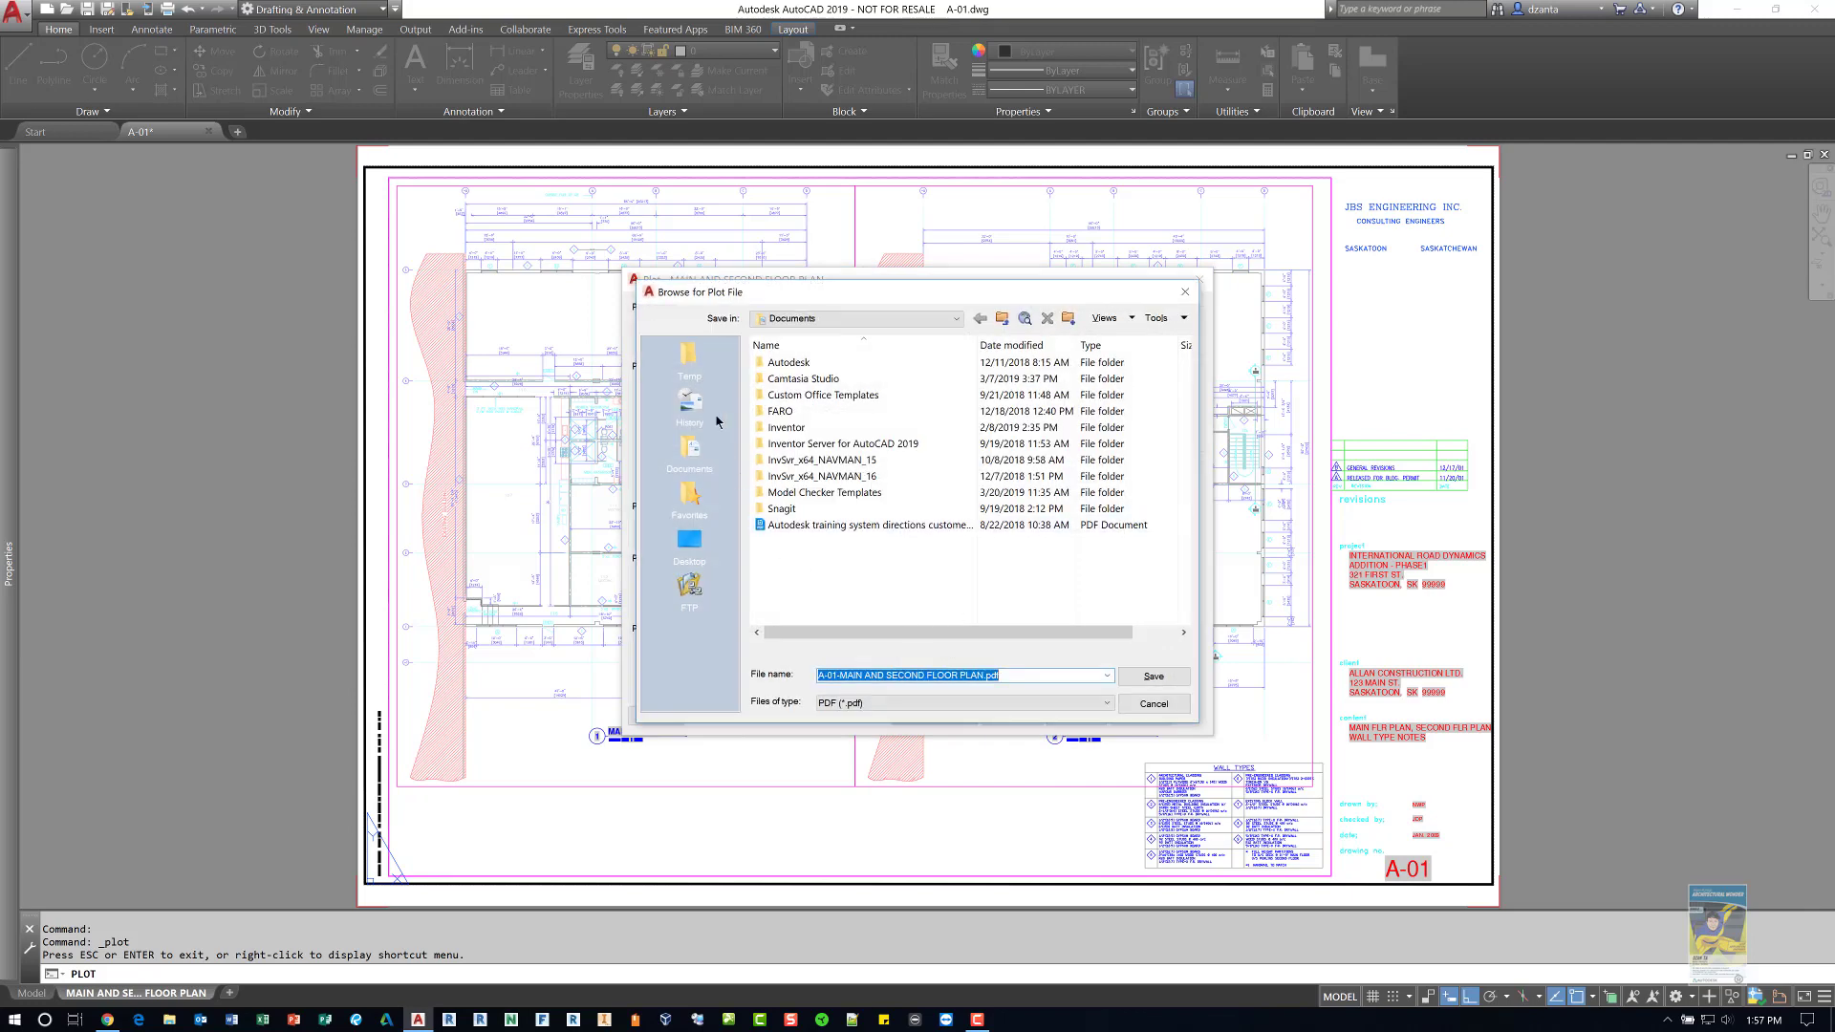
left_click(689, 358)
left_click(1147, 681)
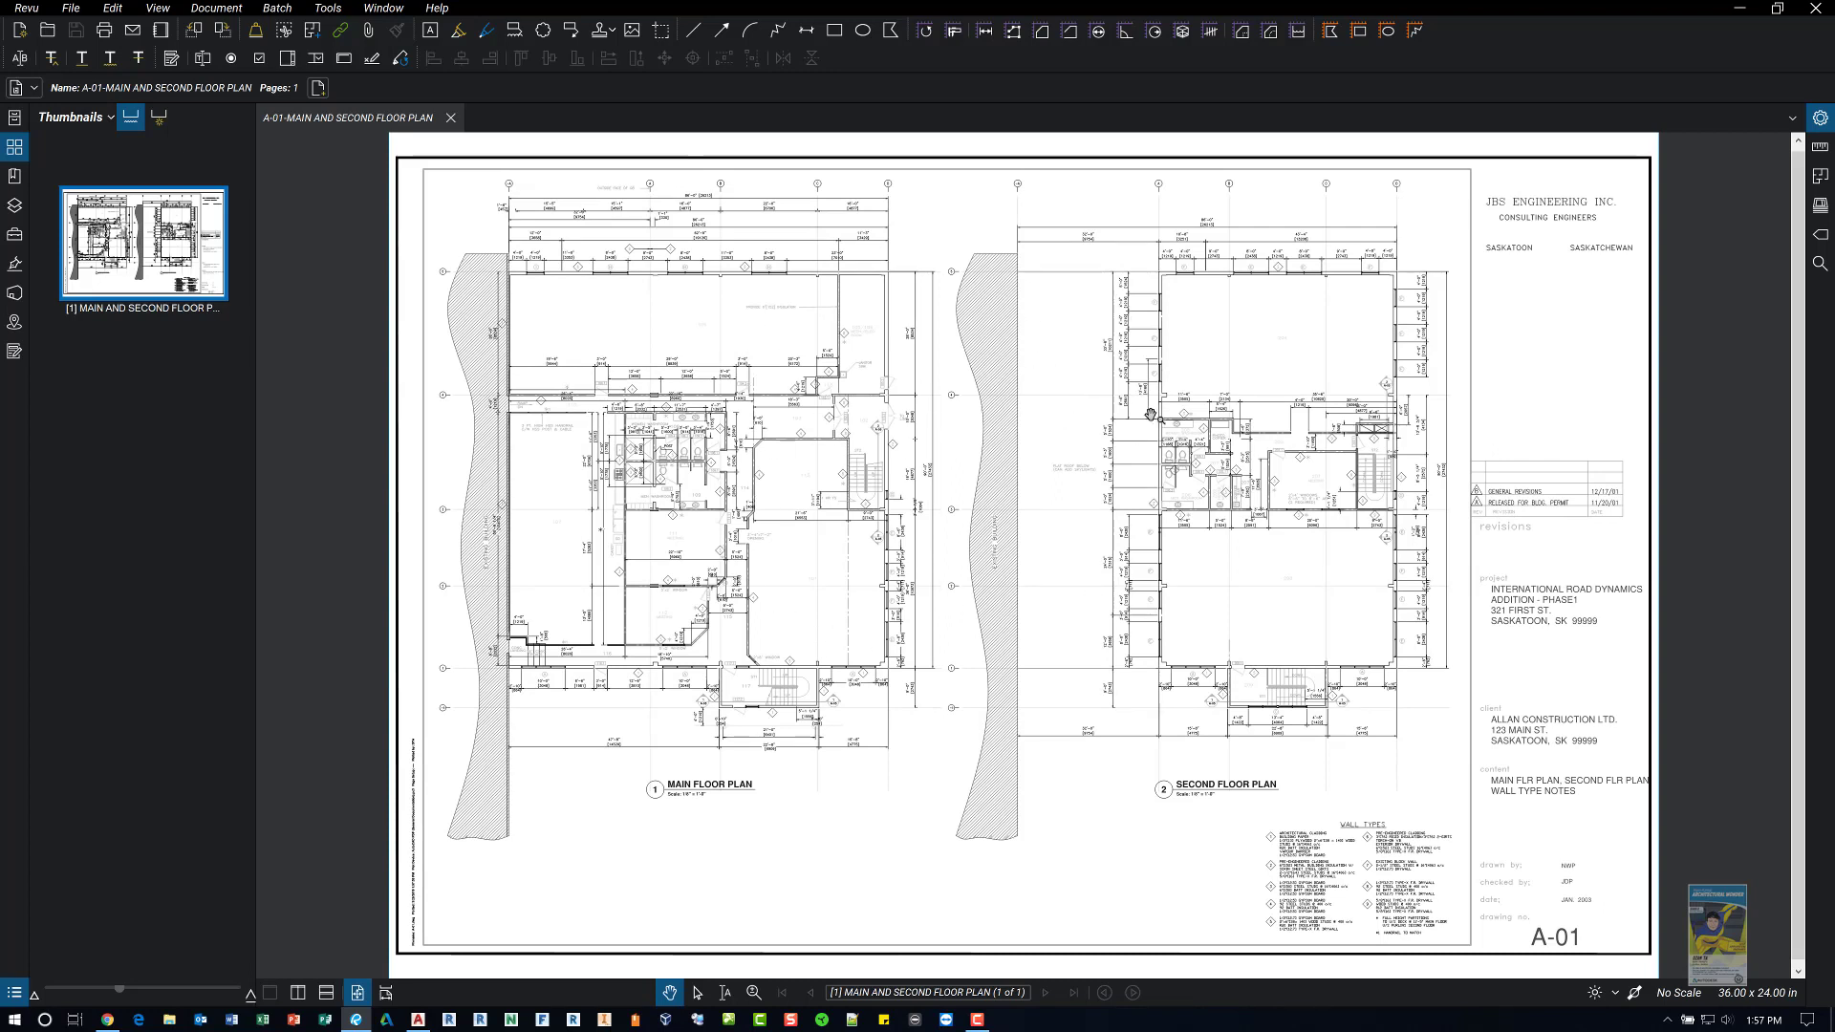
- Minimize Bluebeam Revu after reviewing the grayscale PDF to return to AutoCAD
left_click(1744, 13)
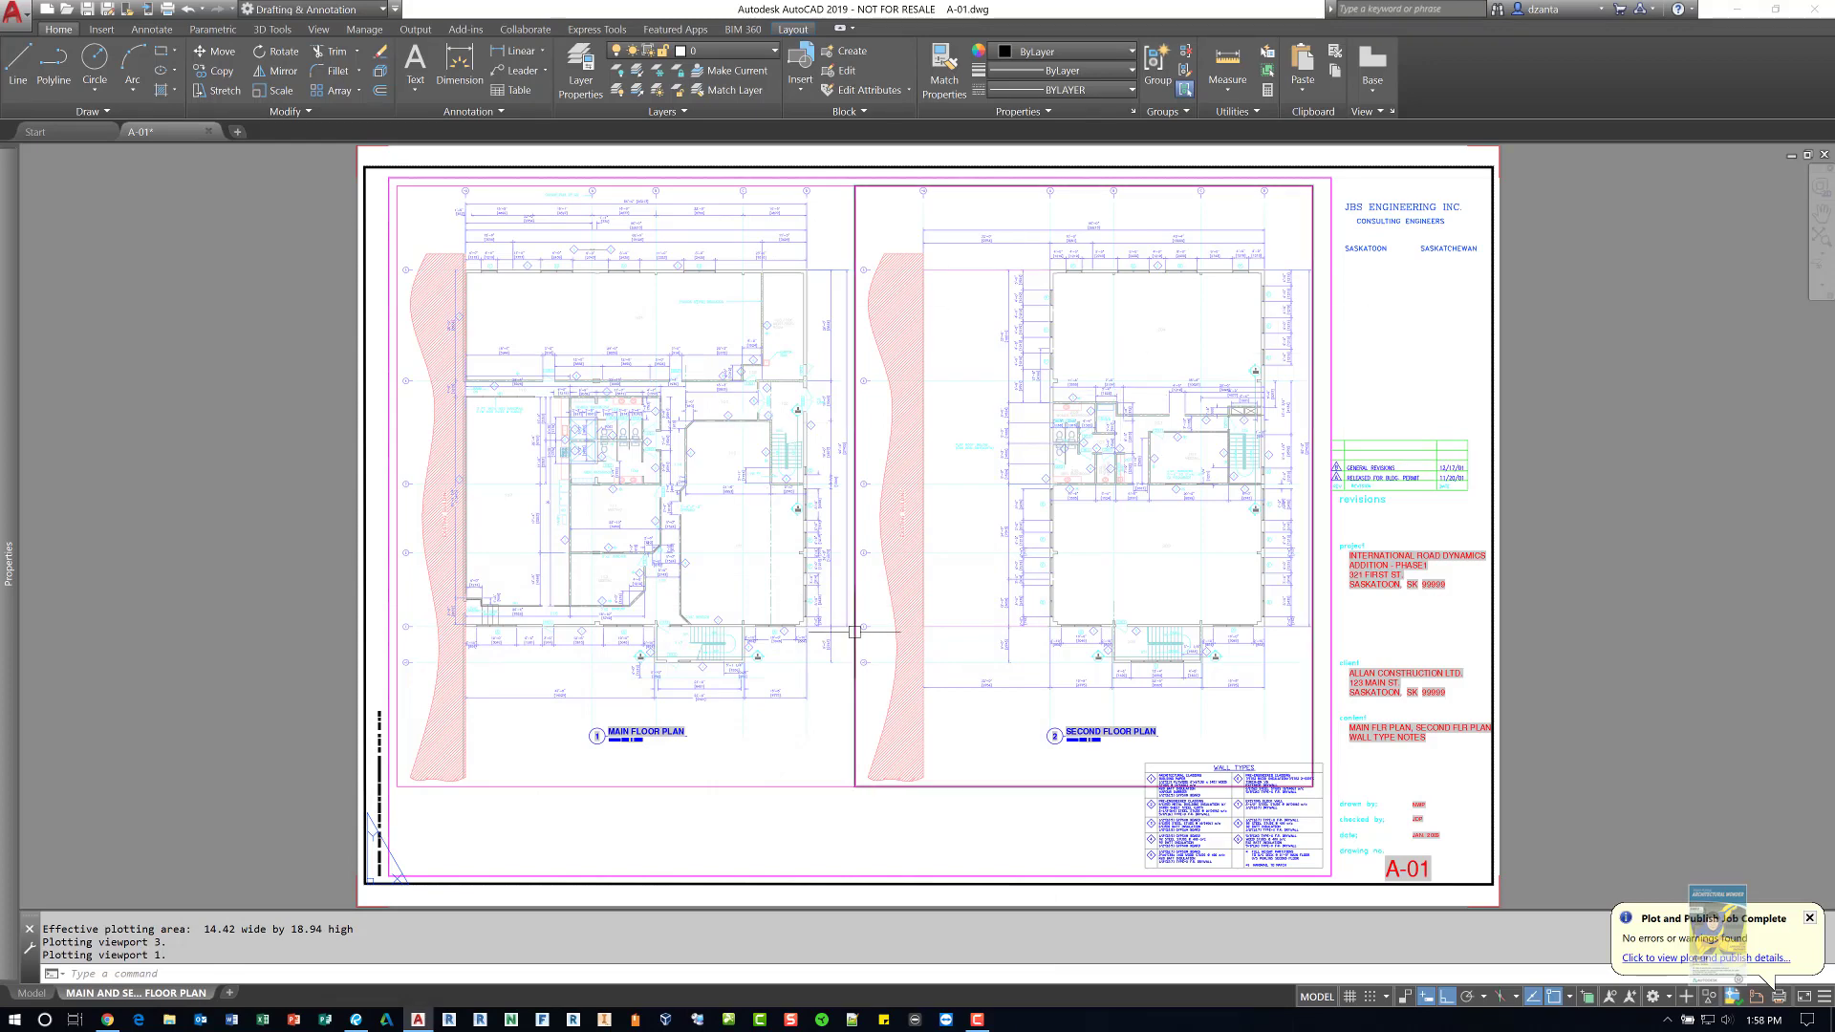
mouse_move(855, 632)
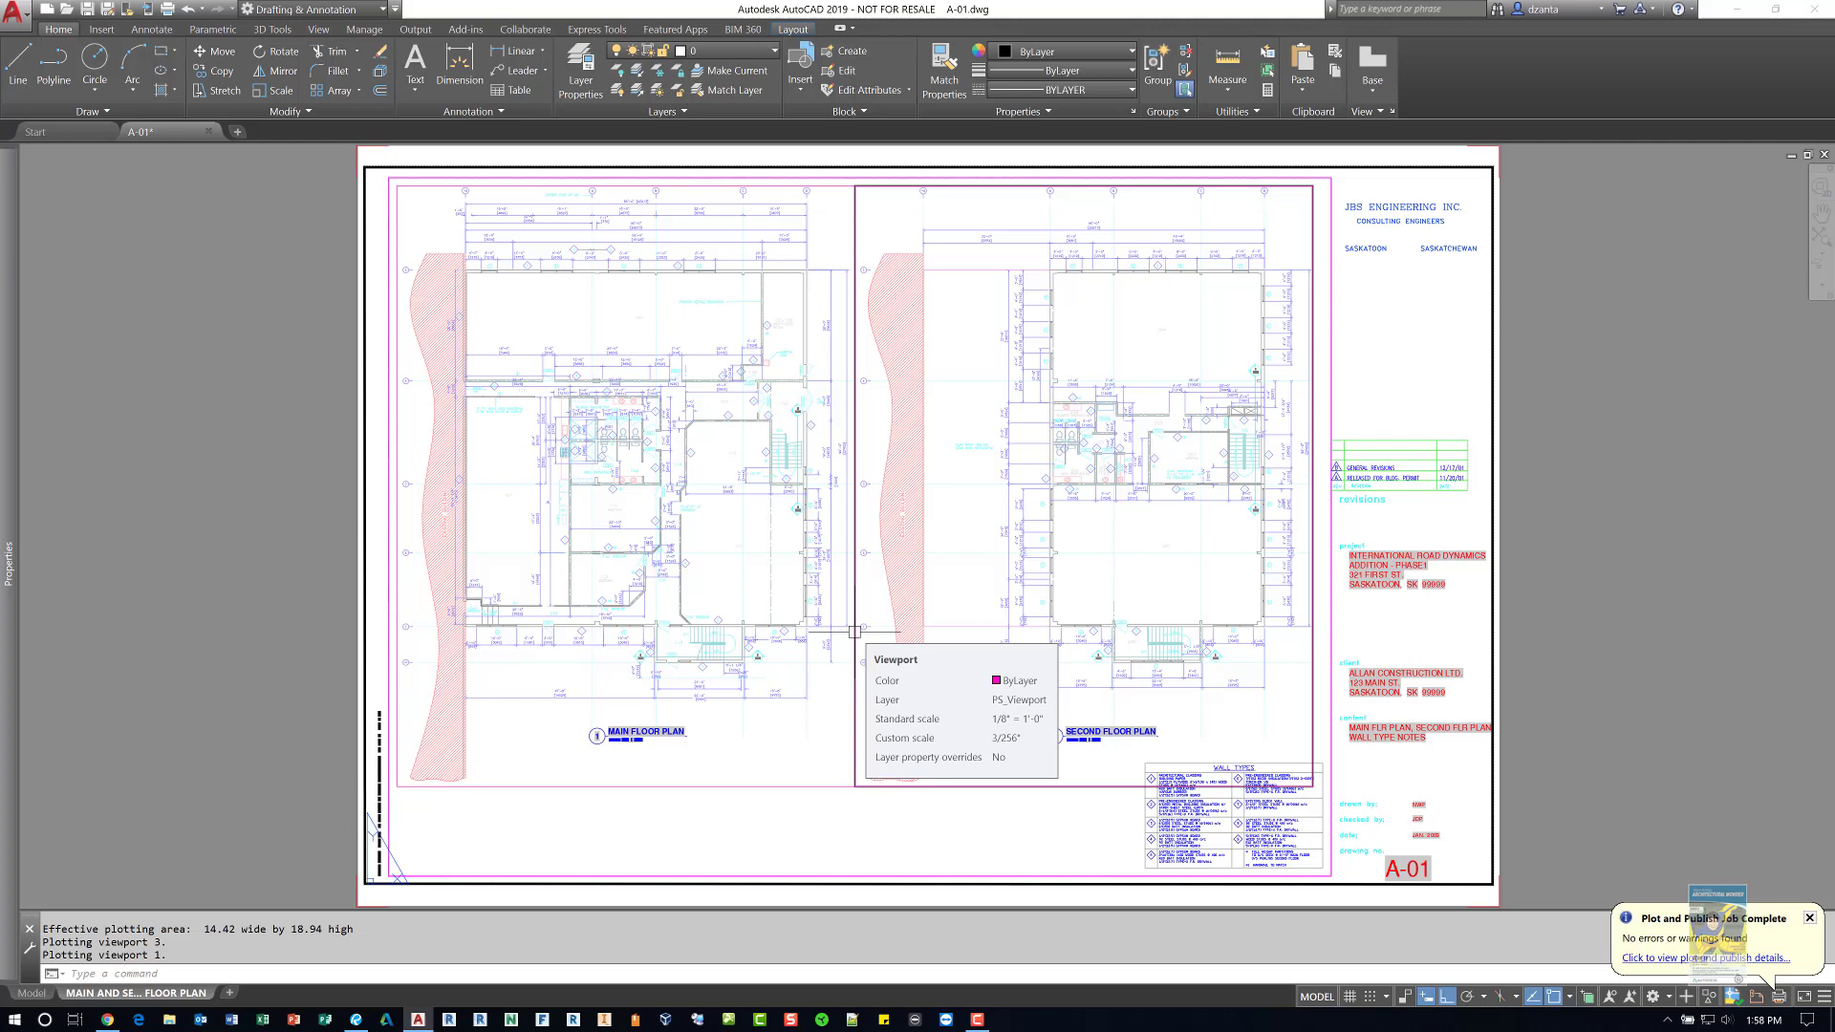